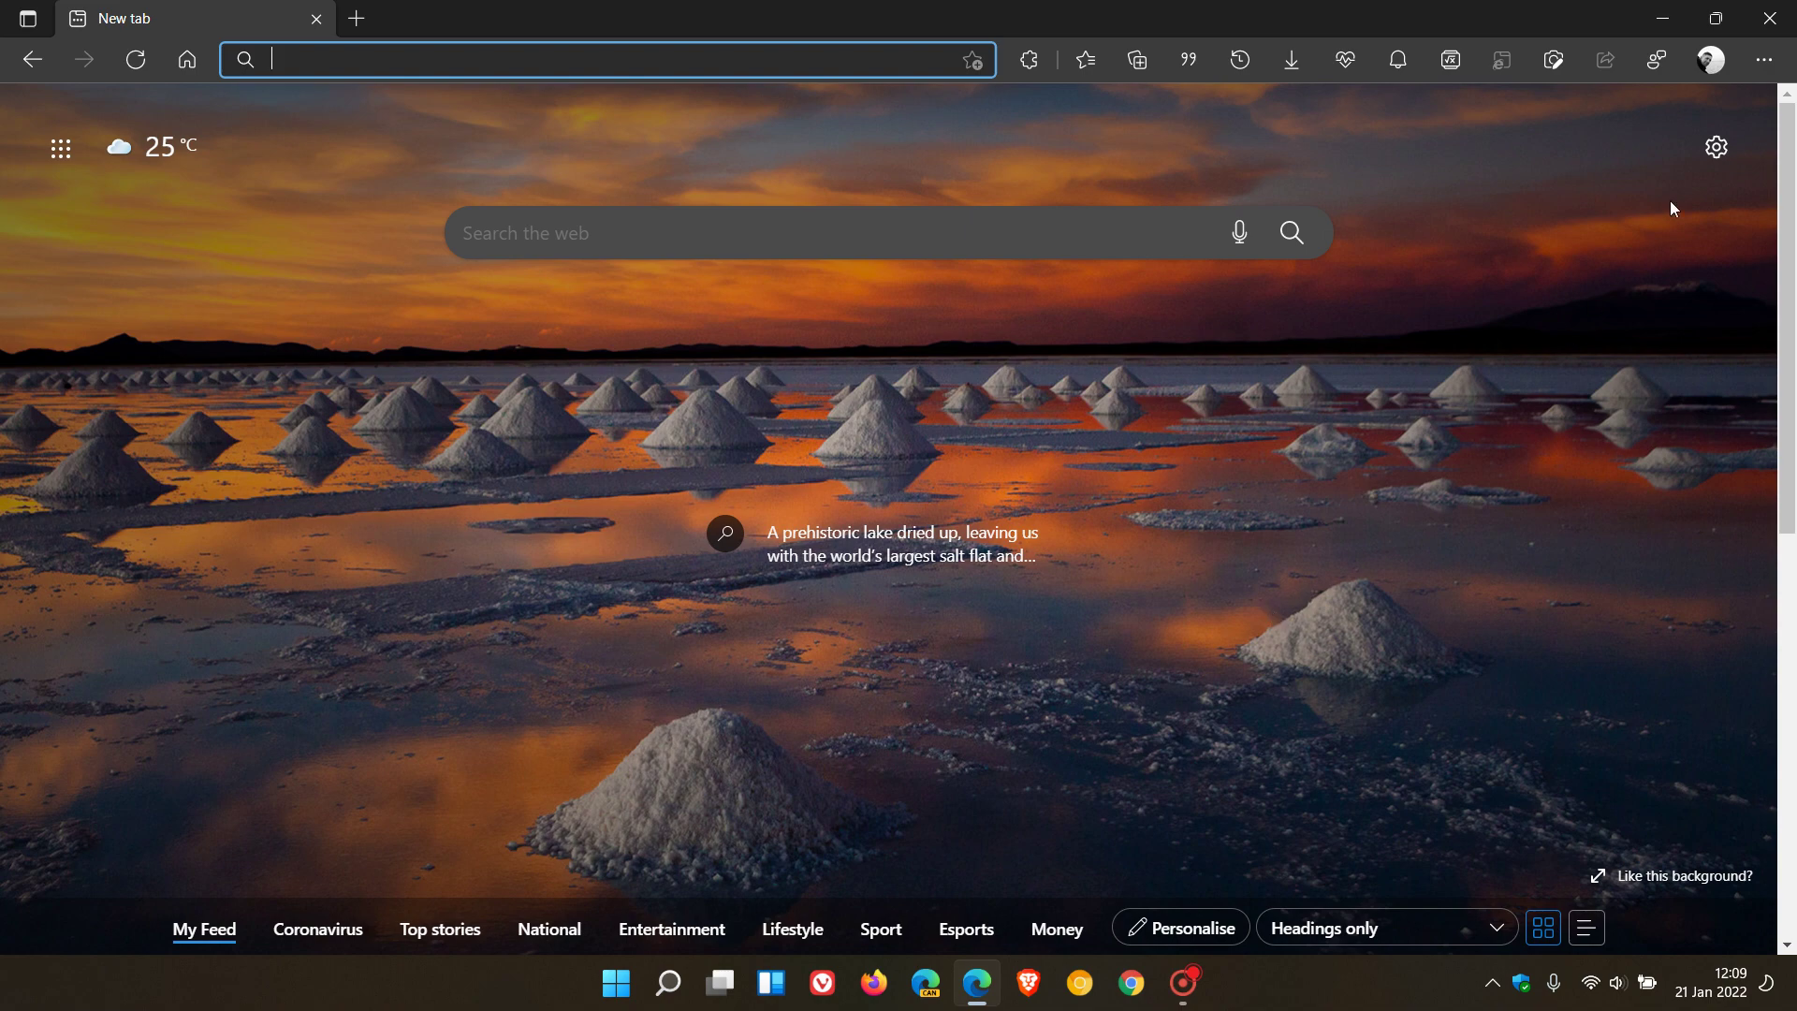
Step: Go to the Edge bar page in Edge Settings and briefly check the Extensions menu
left_click(1768, 60)
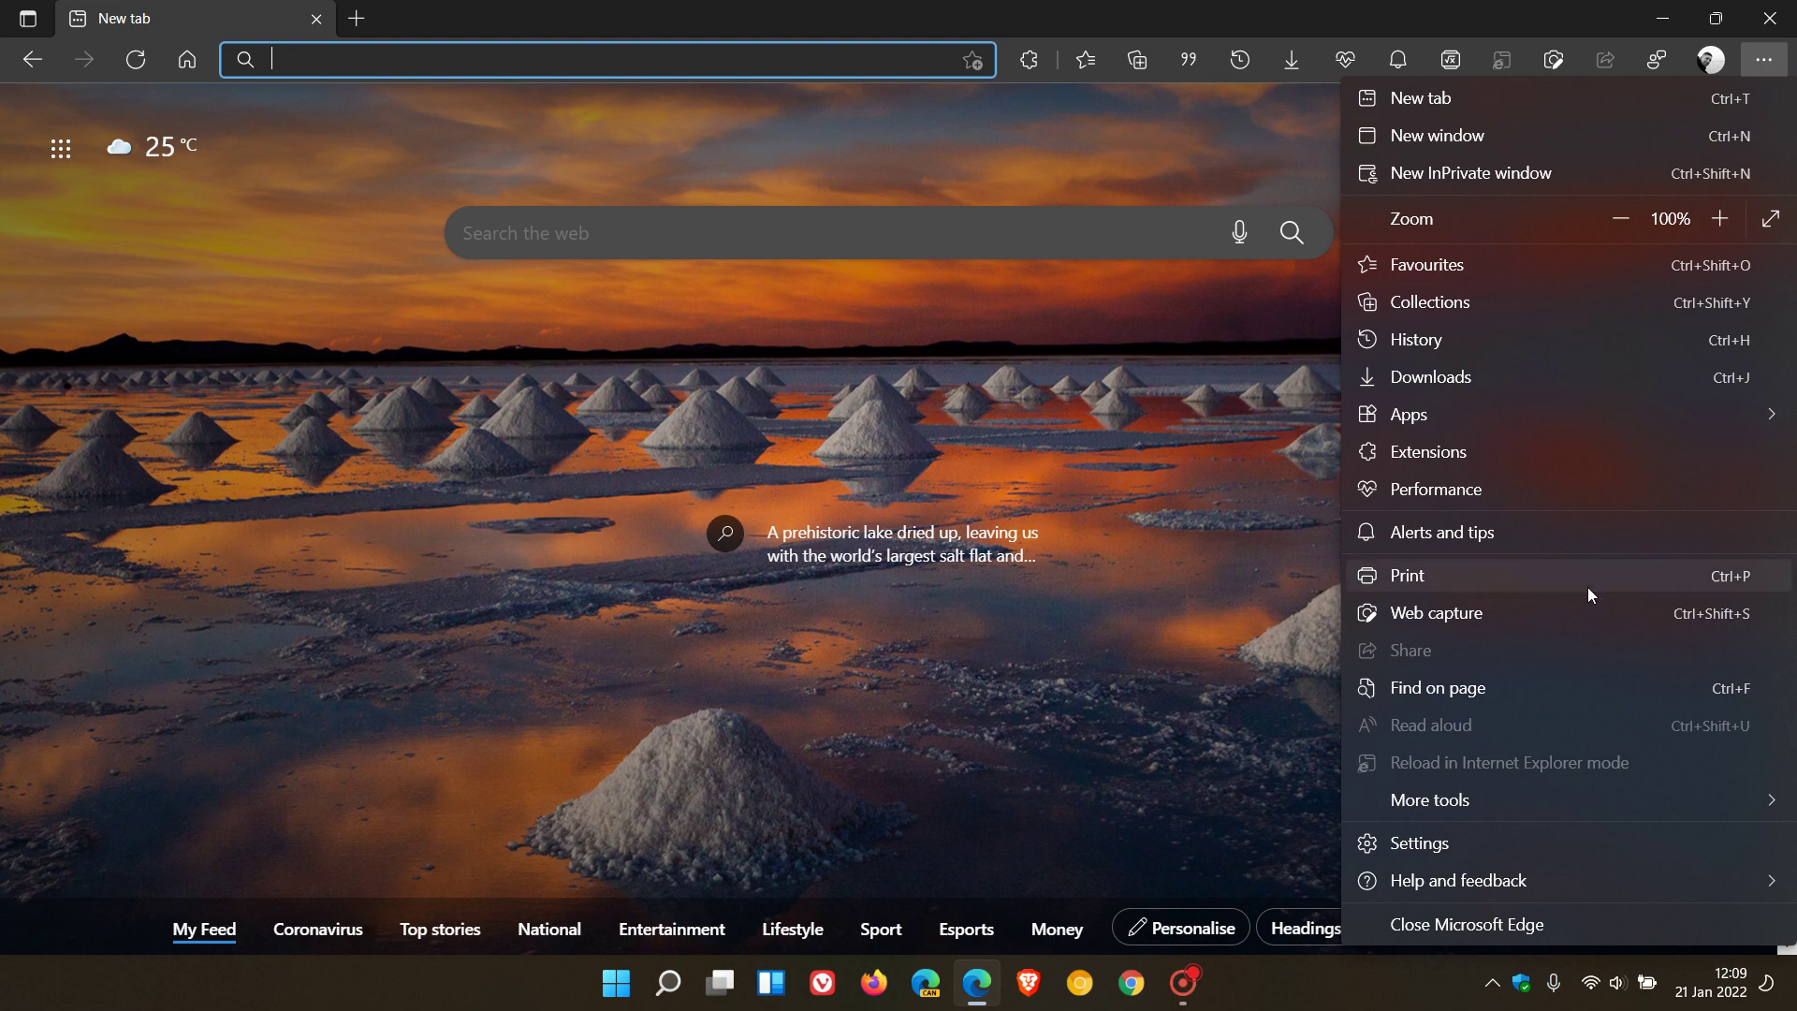
left_click(1490, 841)
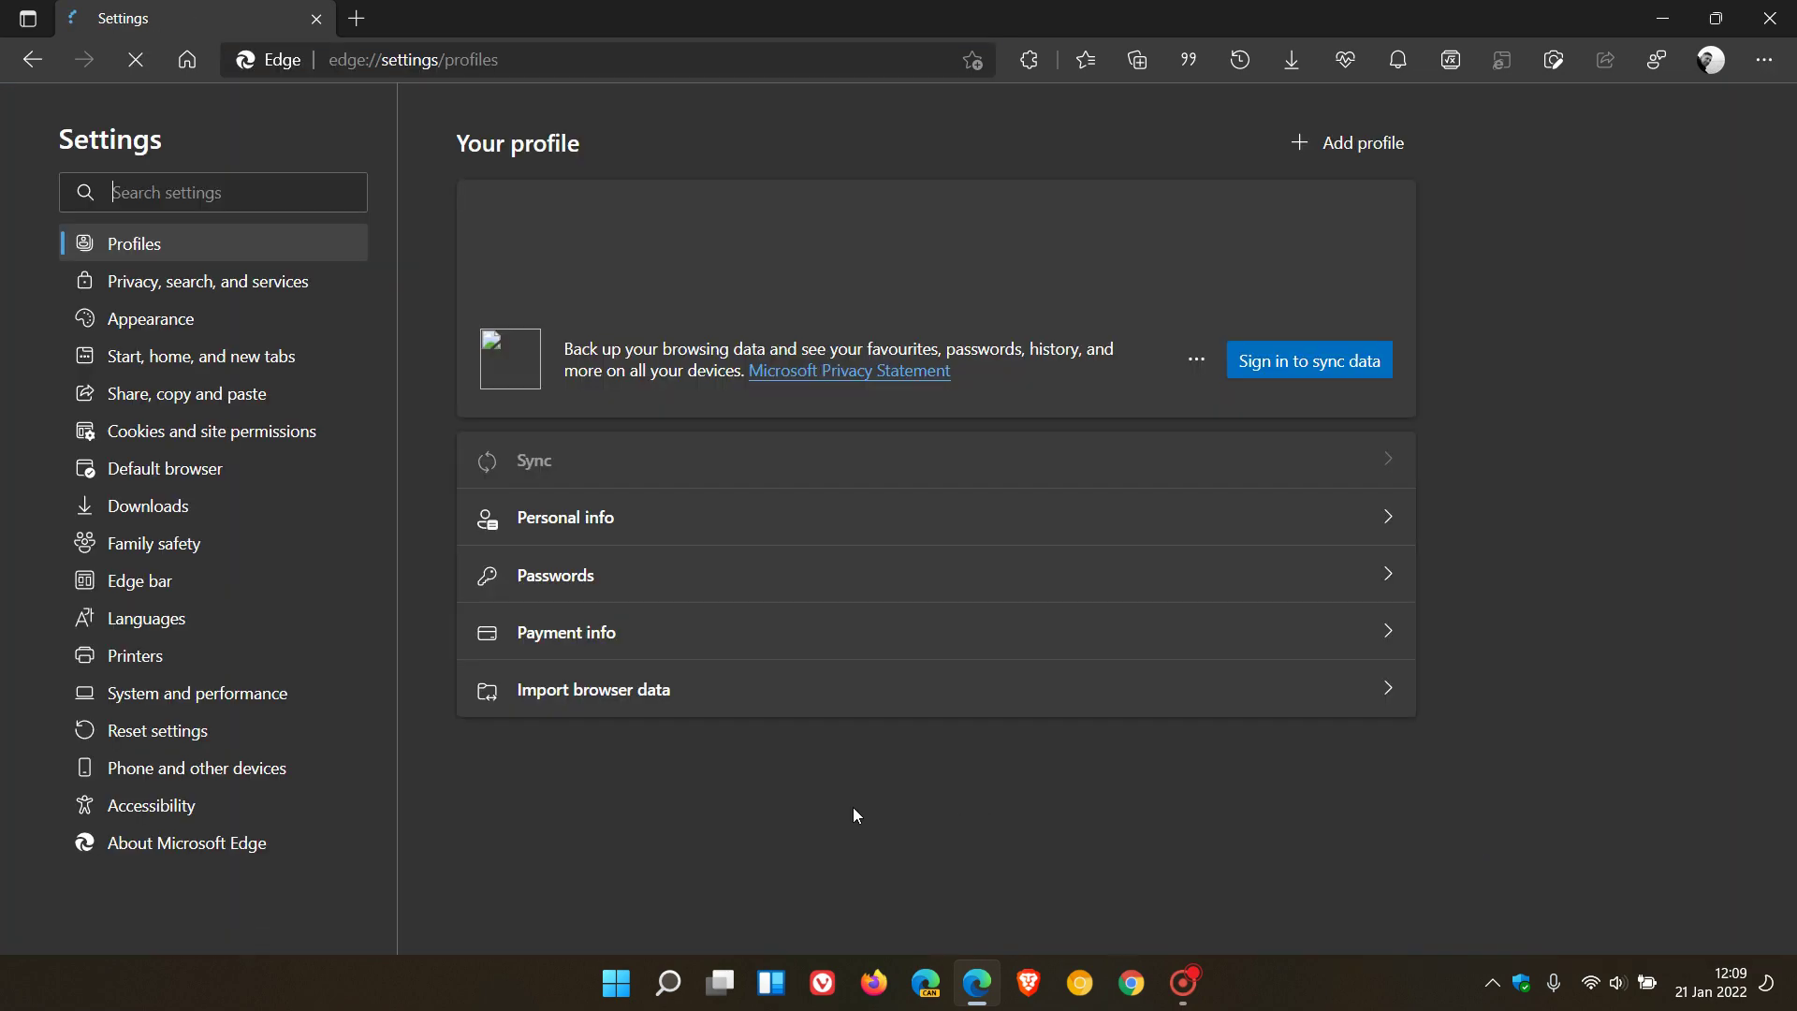
left_click(169, 589)
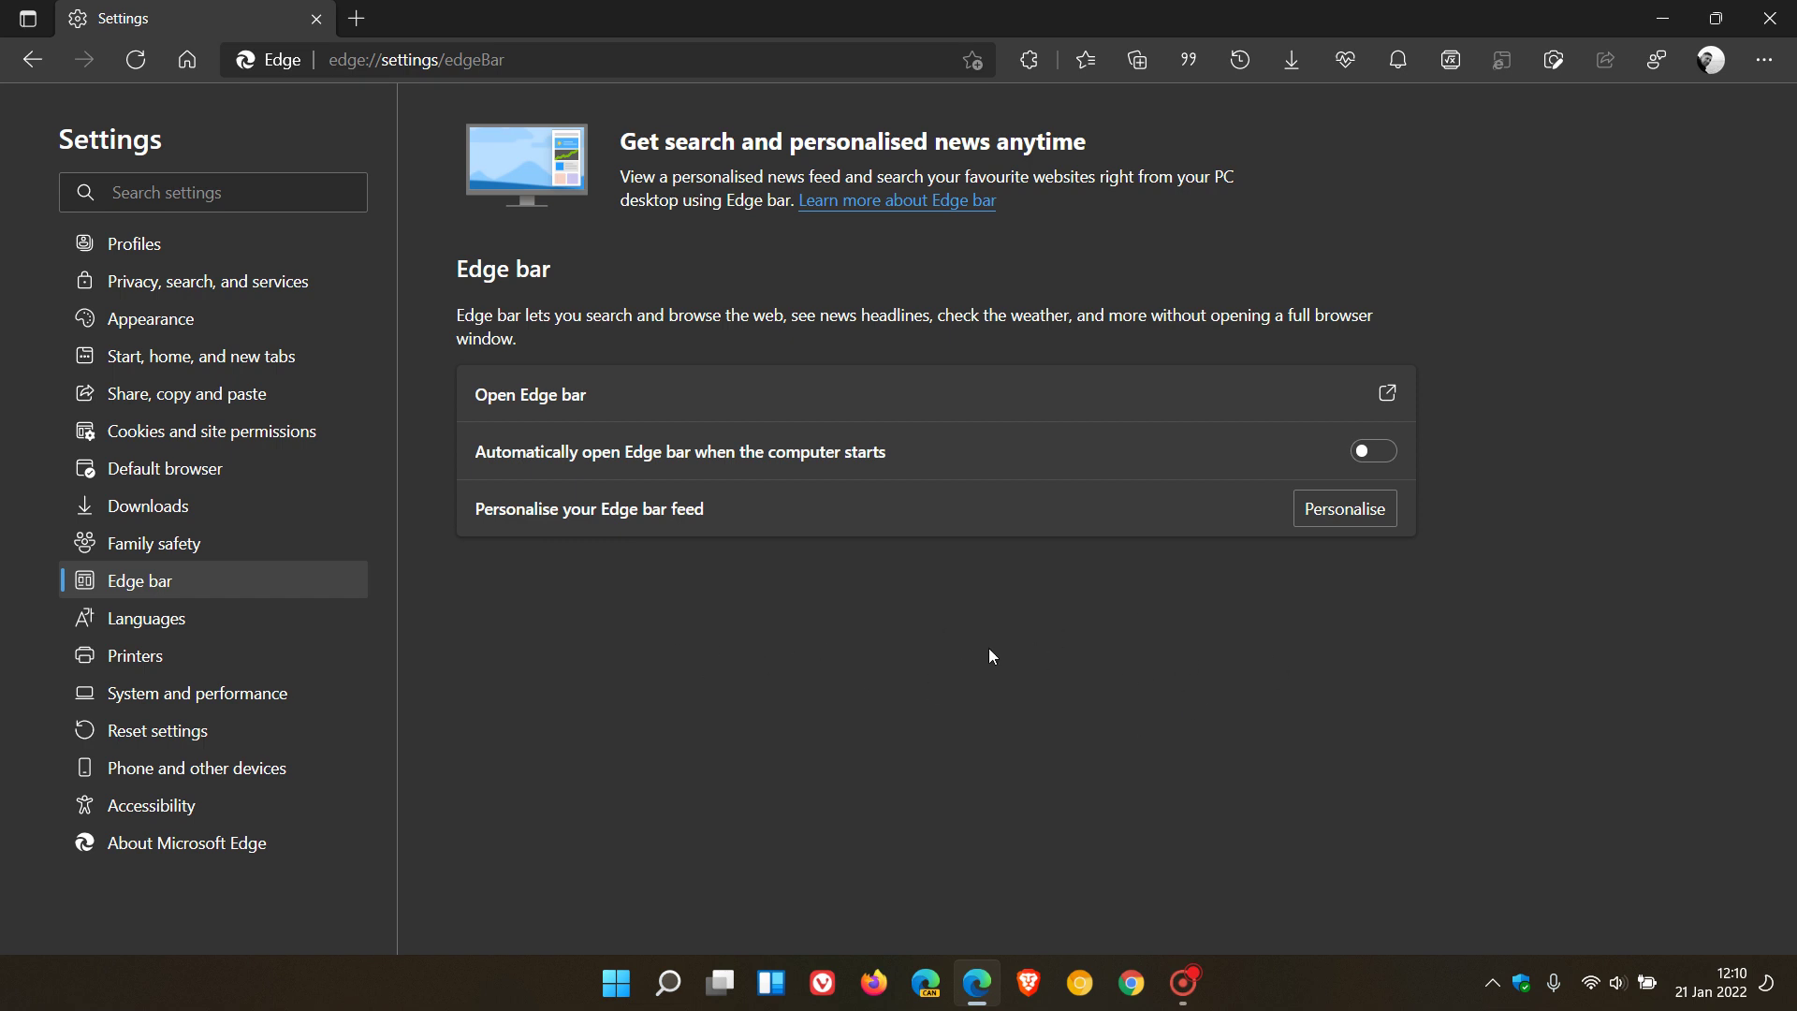
left_click(1030, 64)
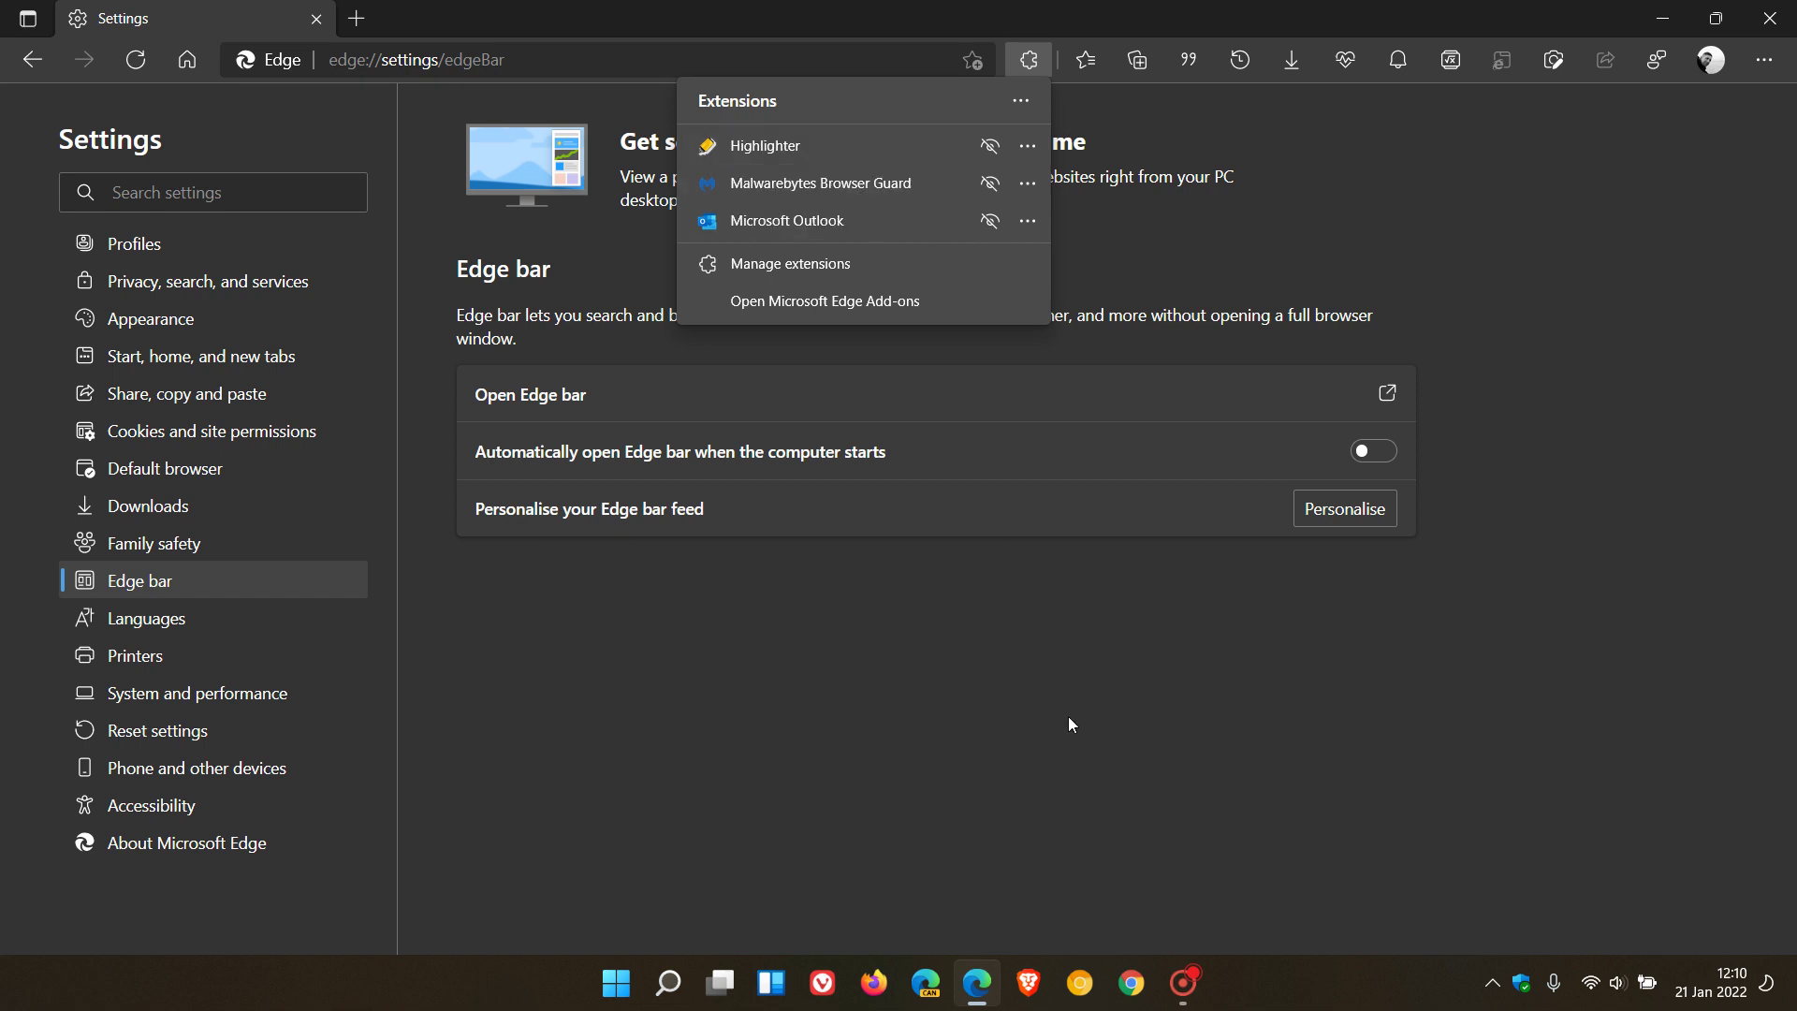
left_click(1097, 752)
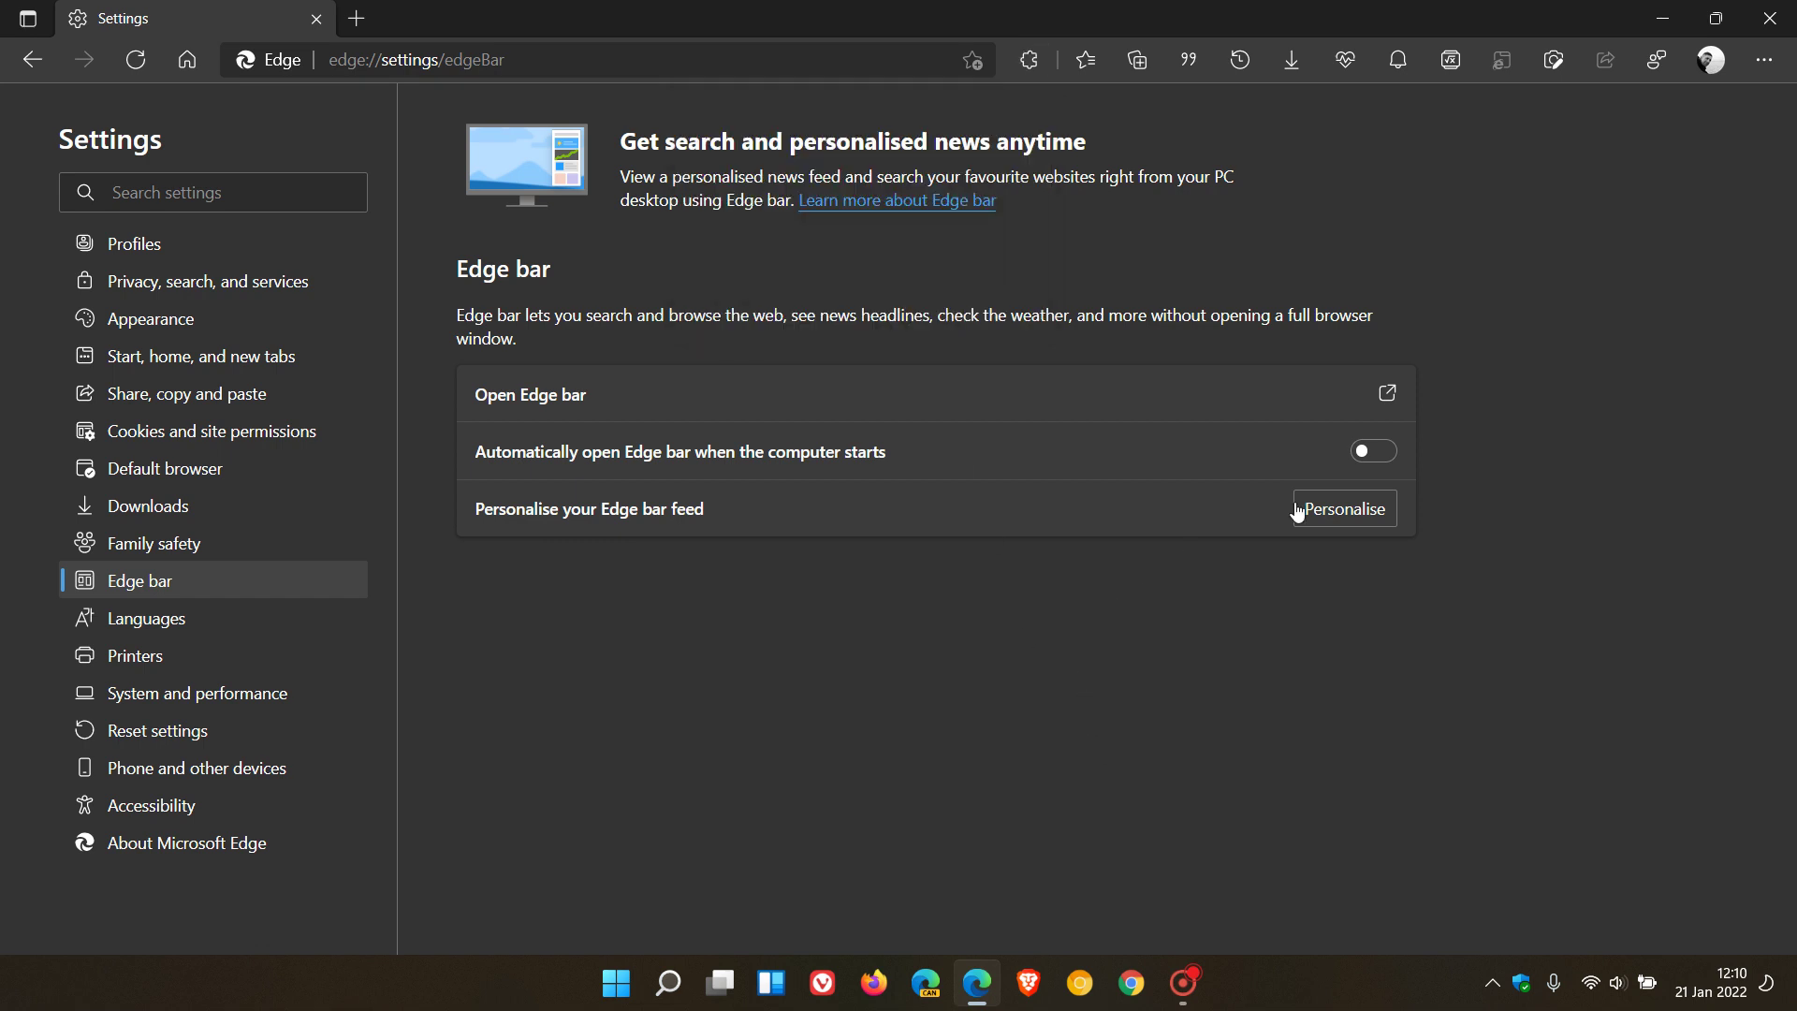
Step: Launch the Edge bar, minimize the browser, and drag the bar to the screen centre
left_click(1388, 394)
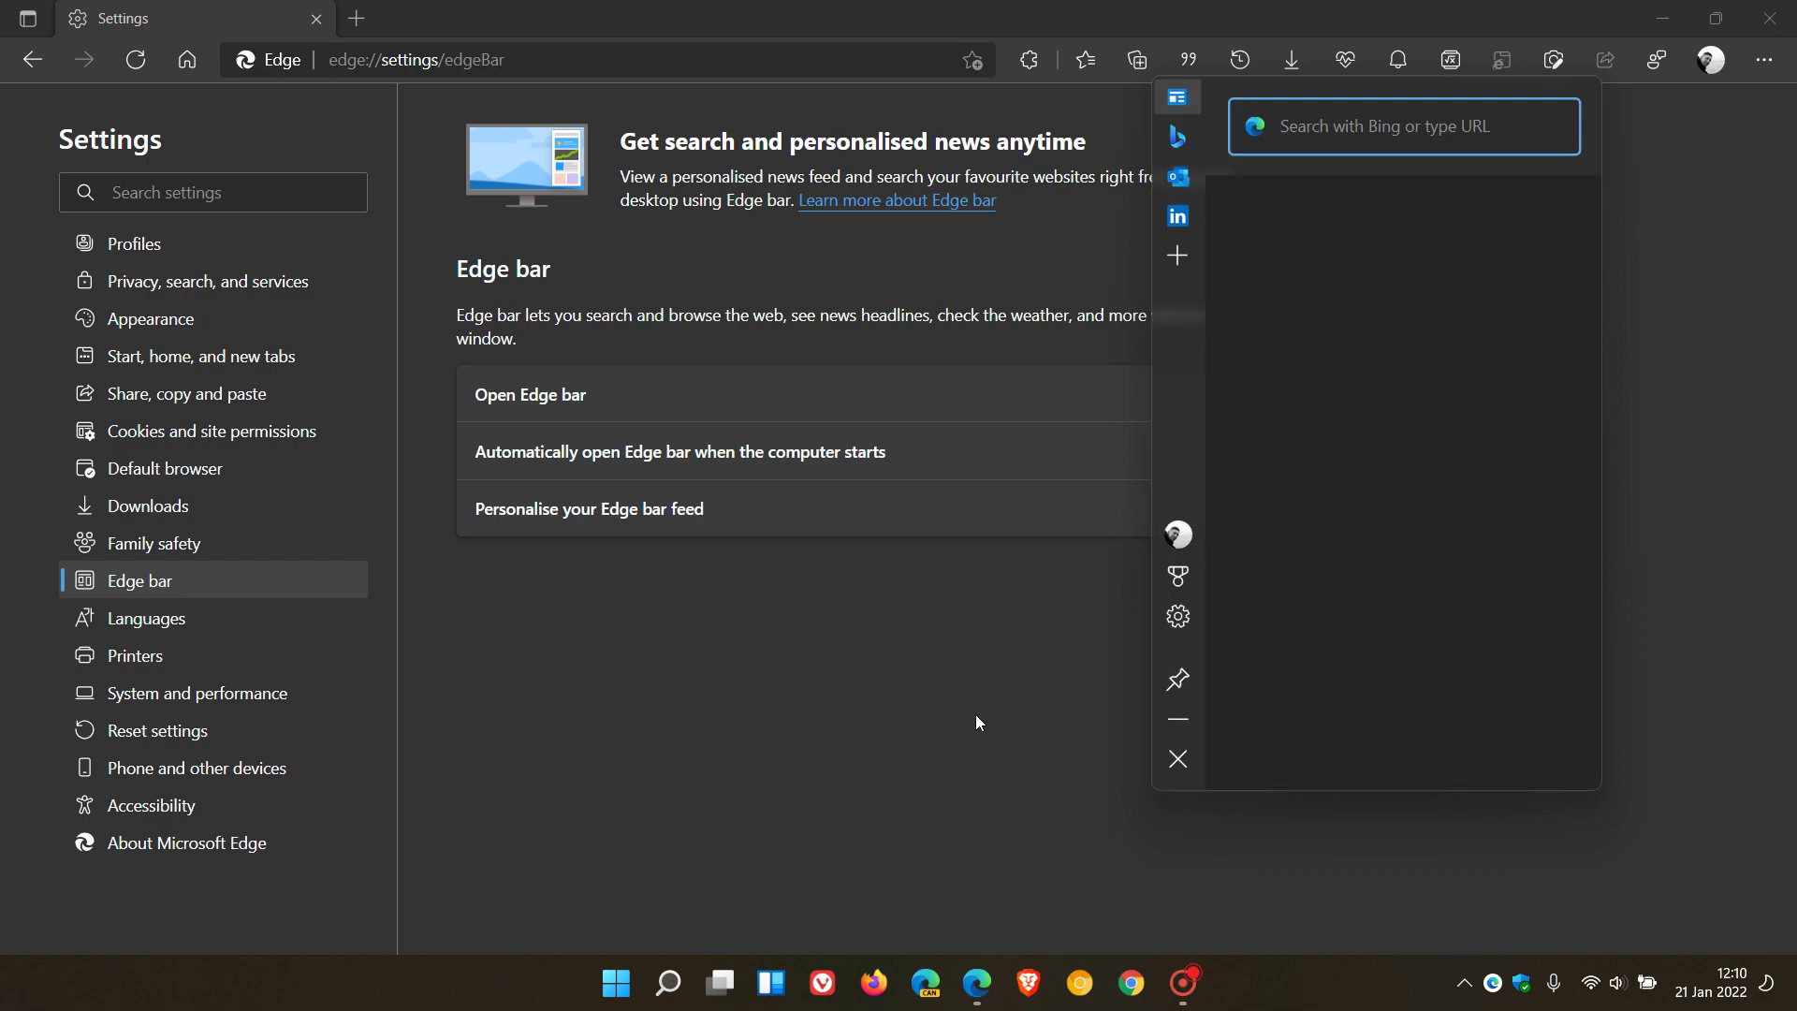
left_click(1661, 17)
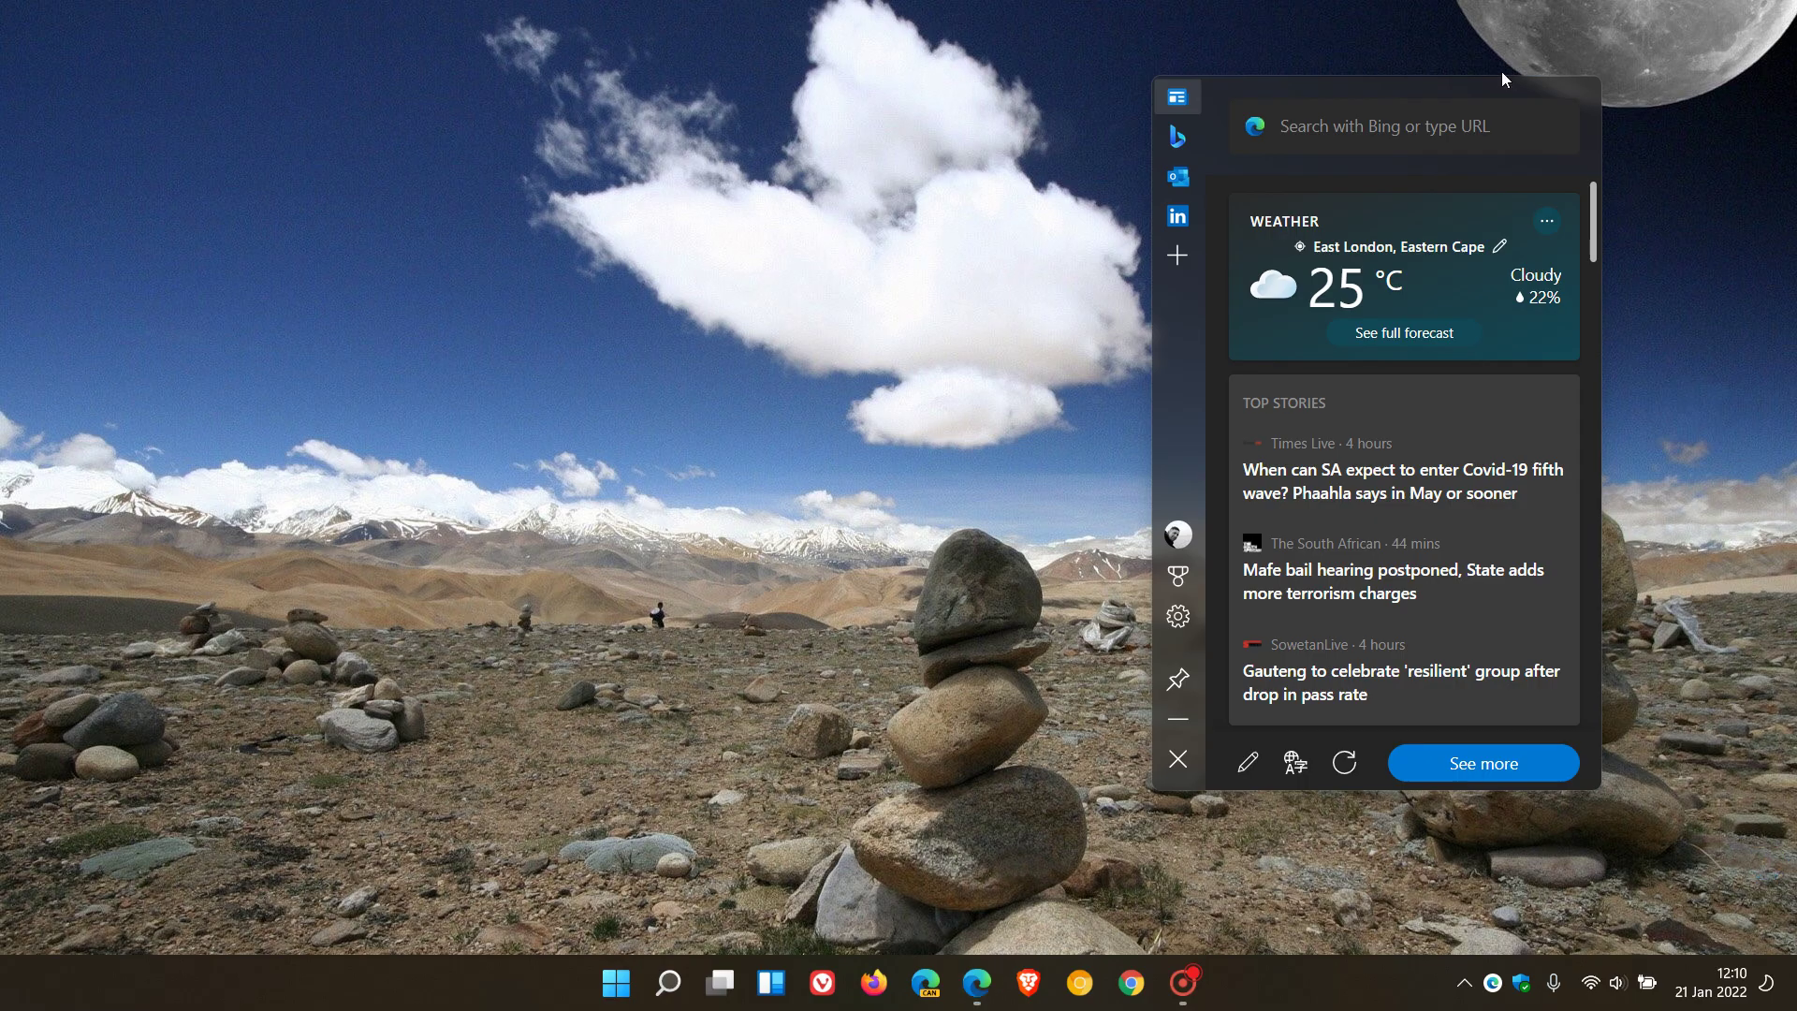
left_click_drag(1474, 88, 969, 105)
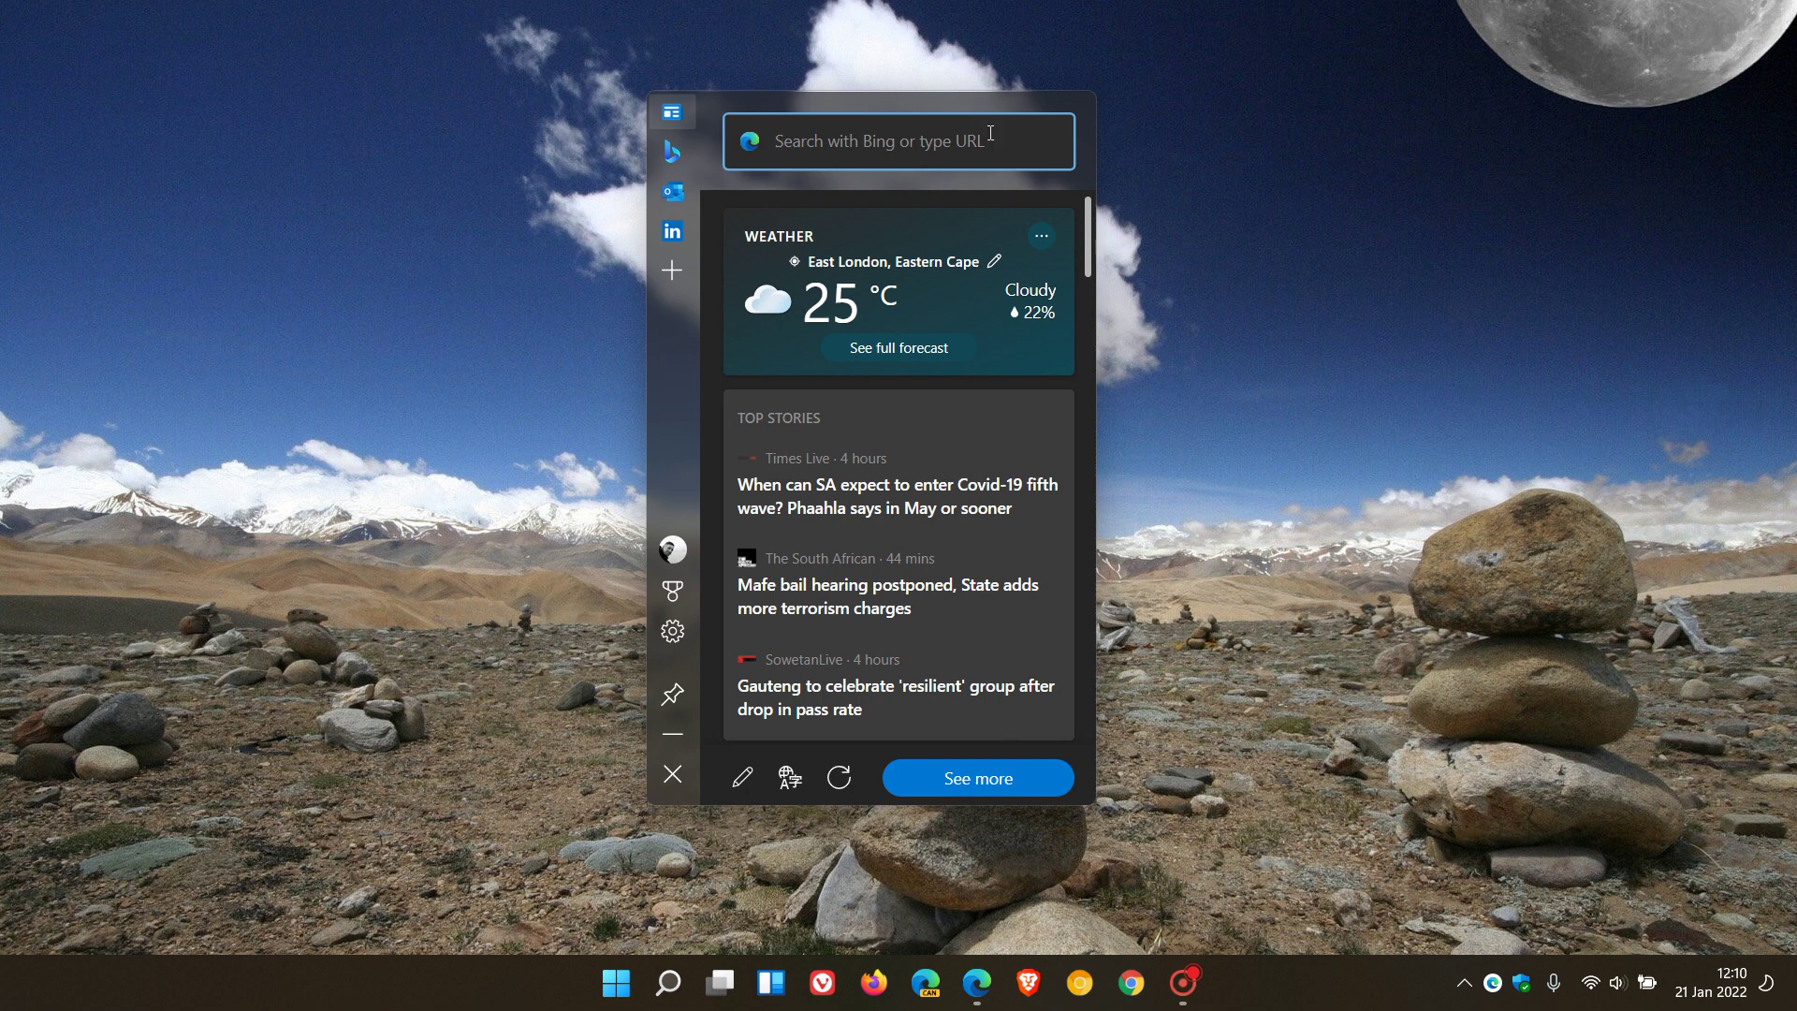
Step: Compare with the Windows Widgets board, then scroll through the Edge bar's weather and news feed
left_click(765, 1001)
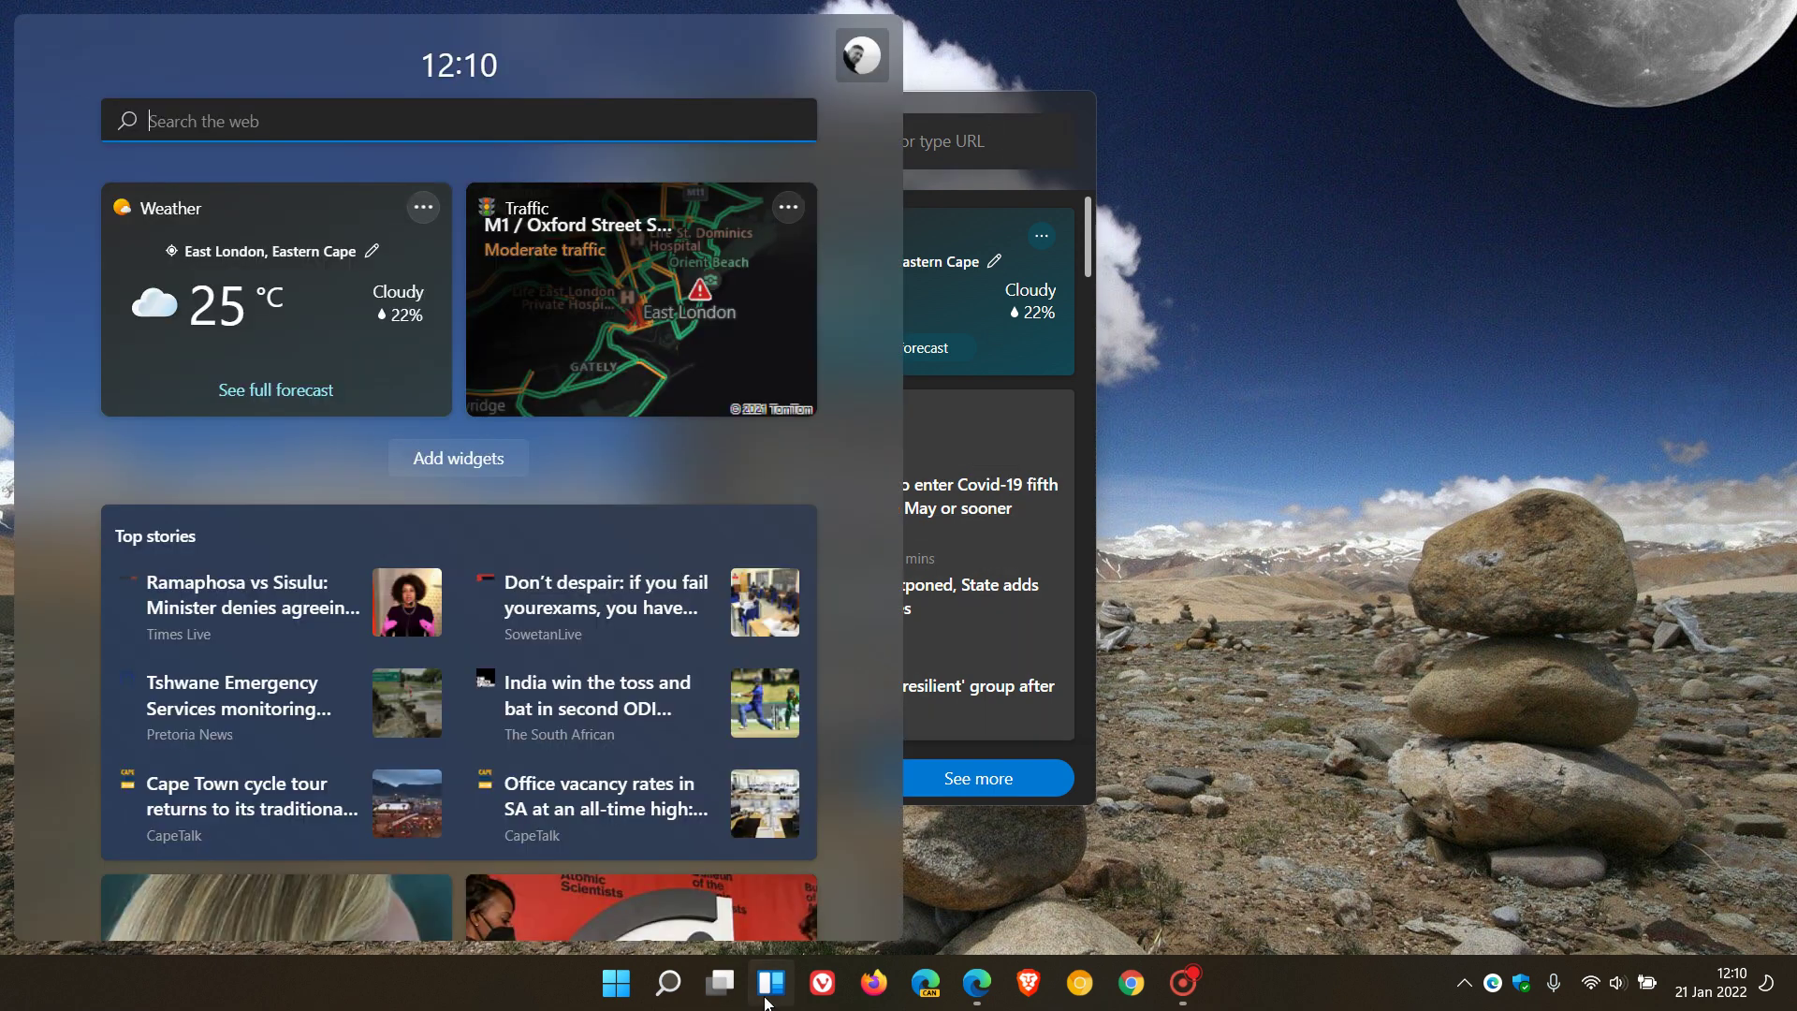
left_click(765, 1002)
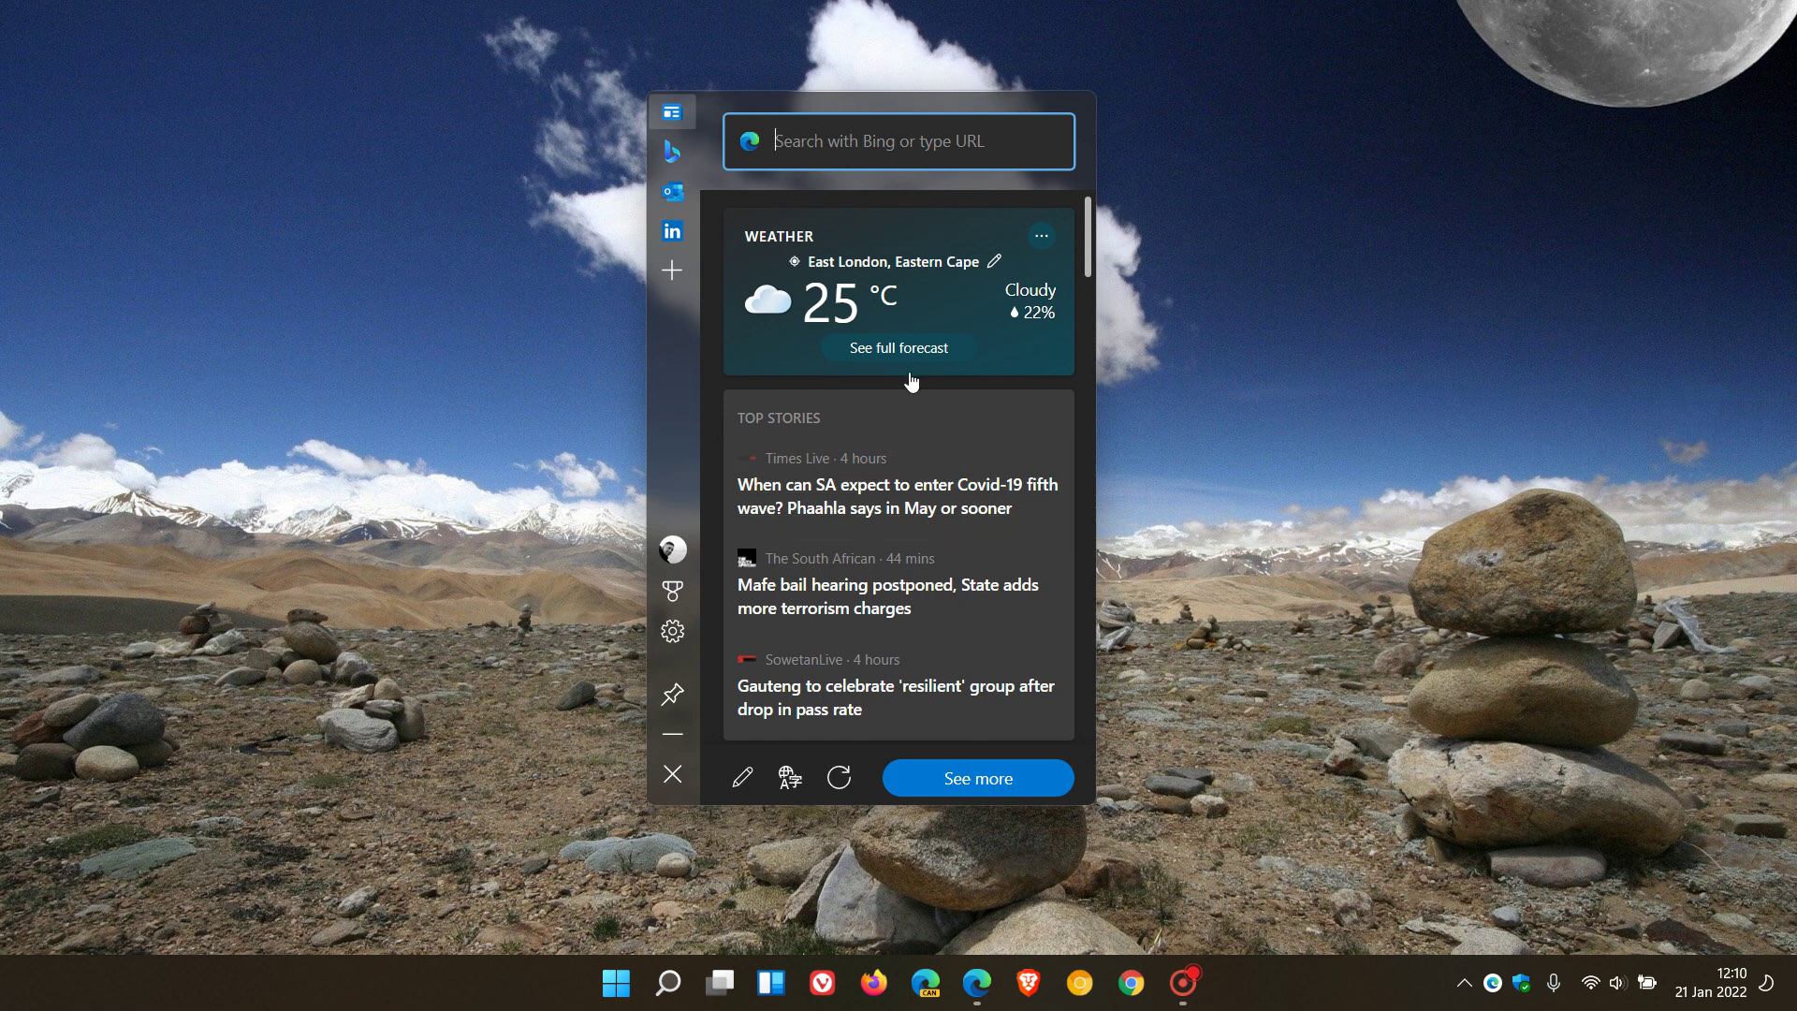
scroll(929, 328, "down", 3)
scroll(929, 328, "up", 3)
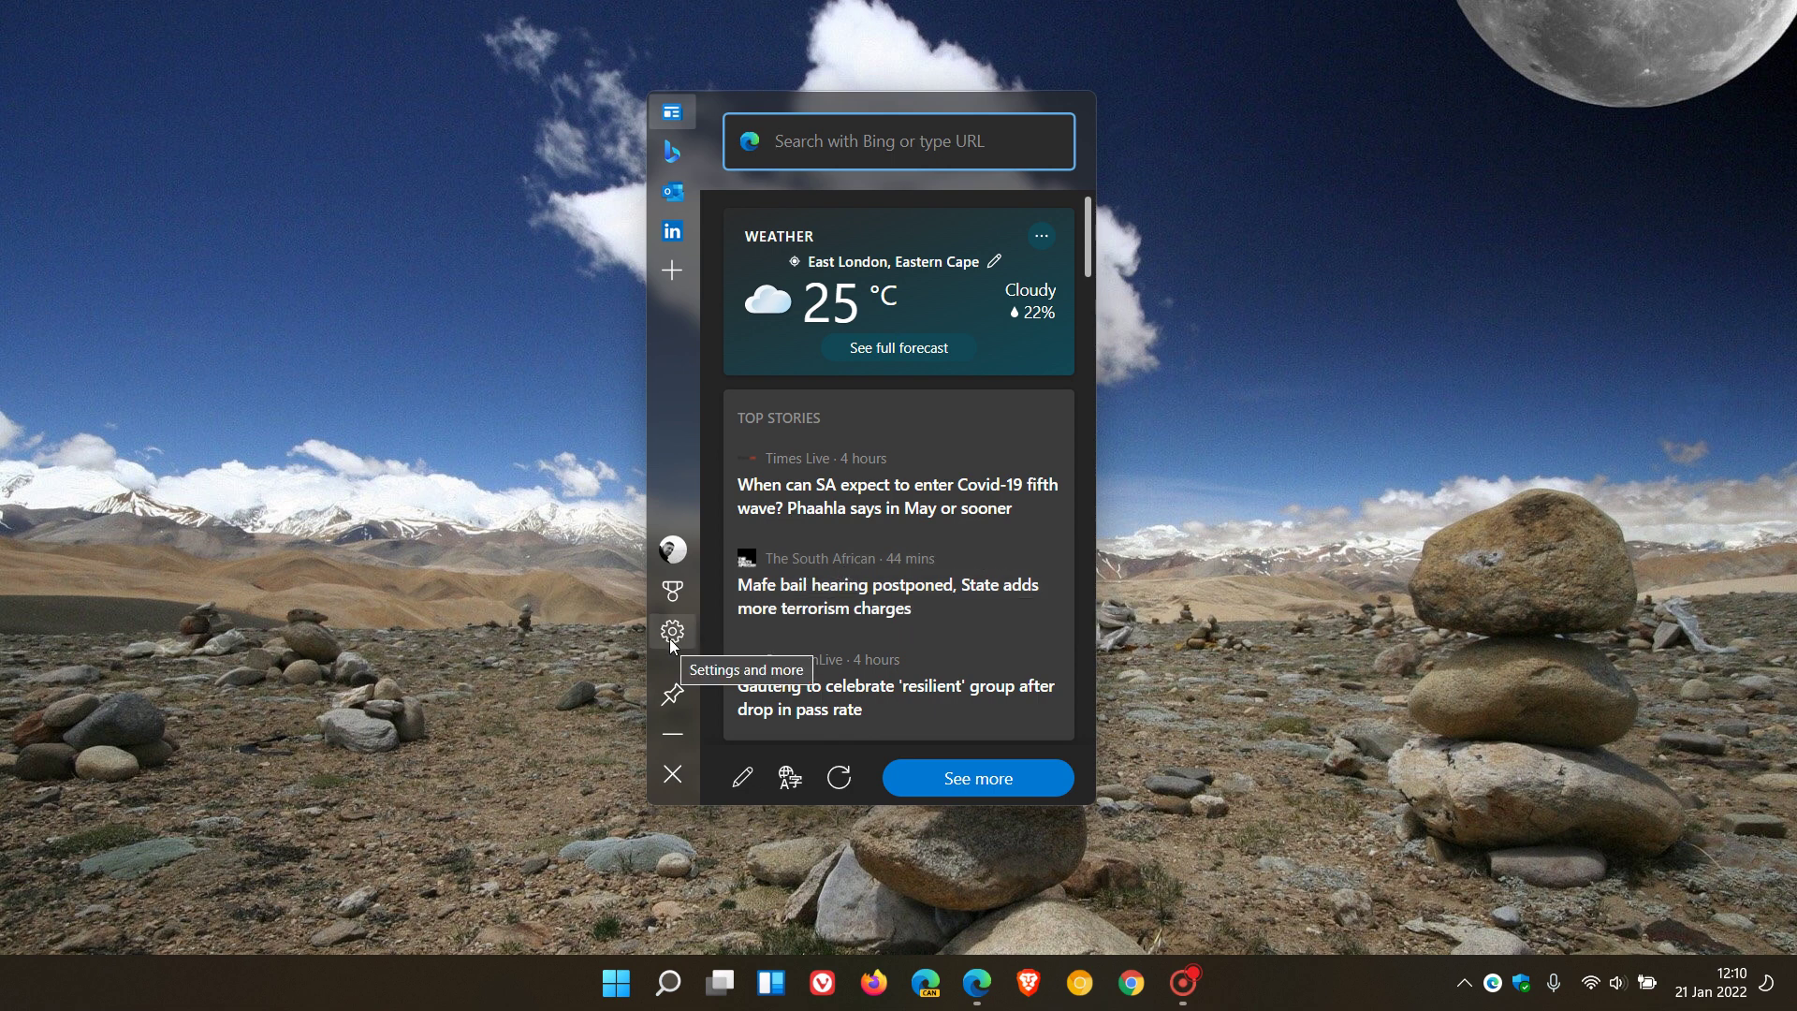
left_click(673, 151)
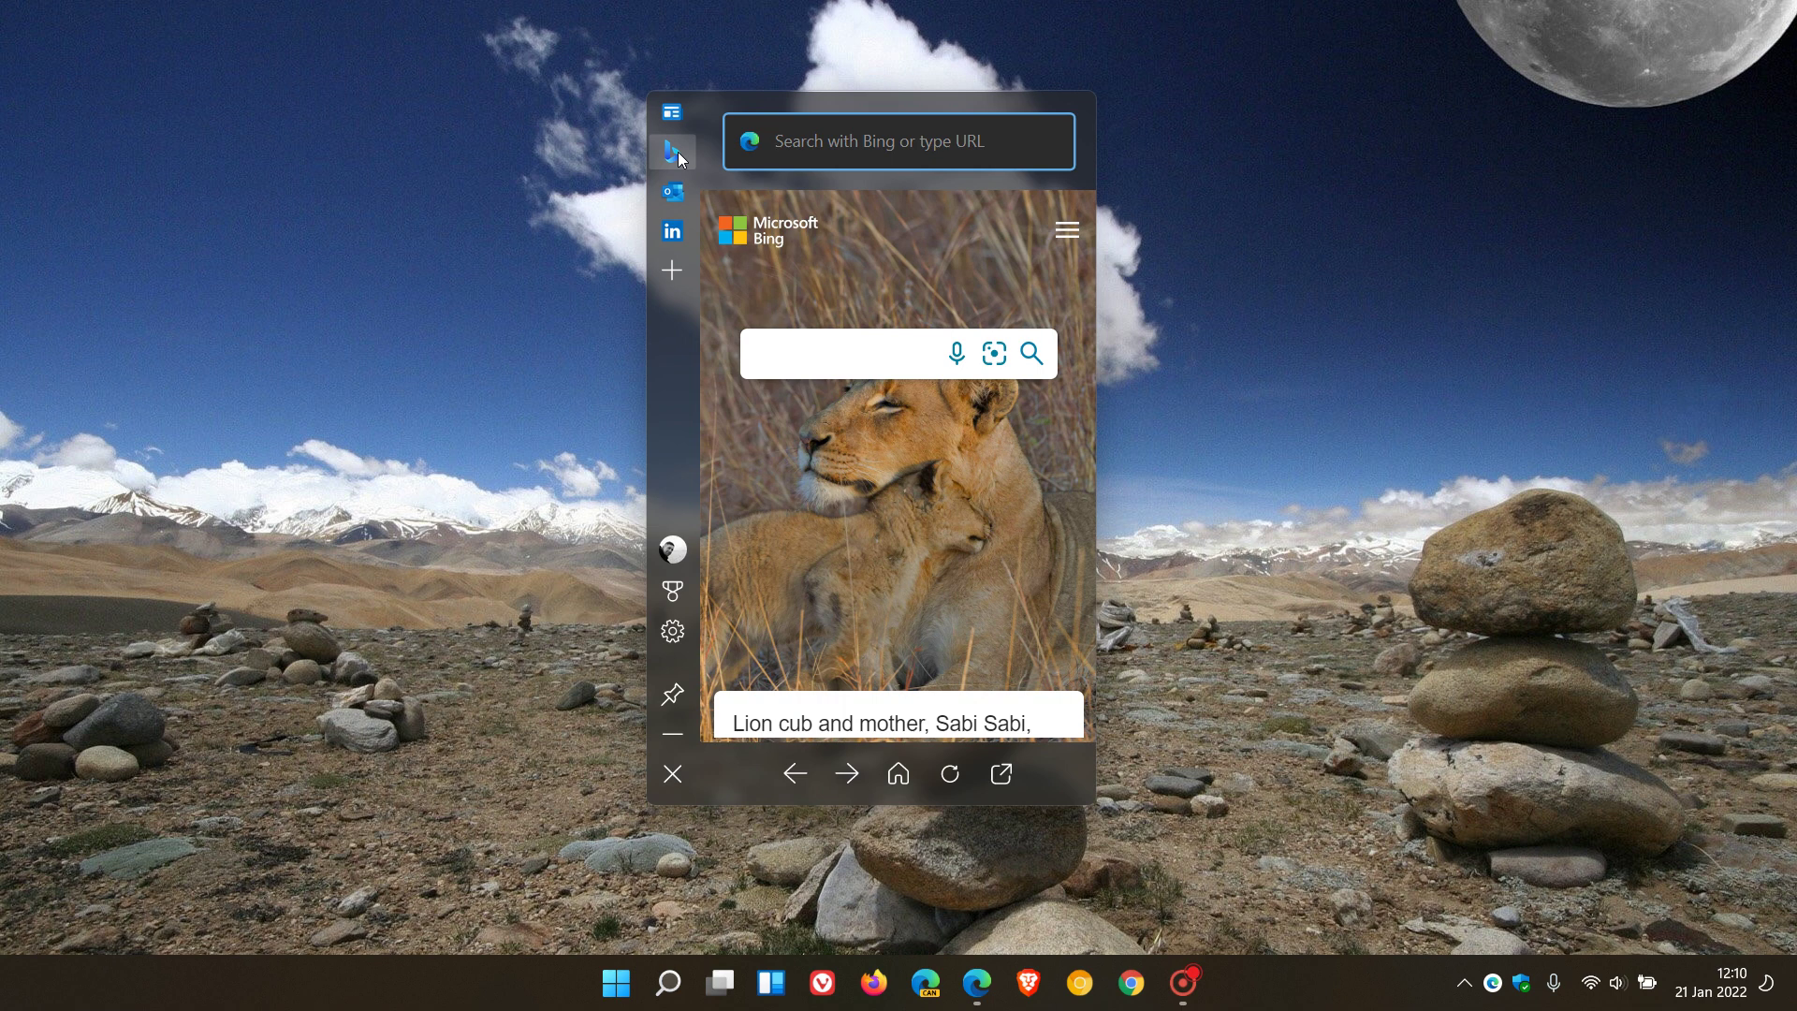
left_click(674, 194)
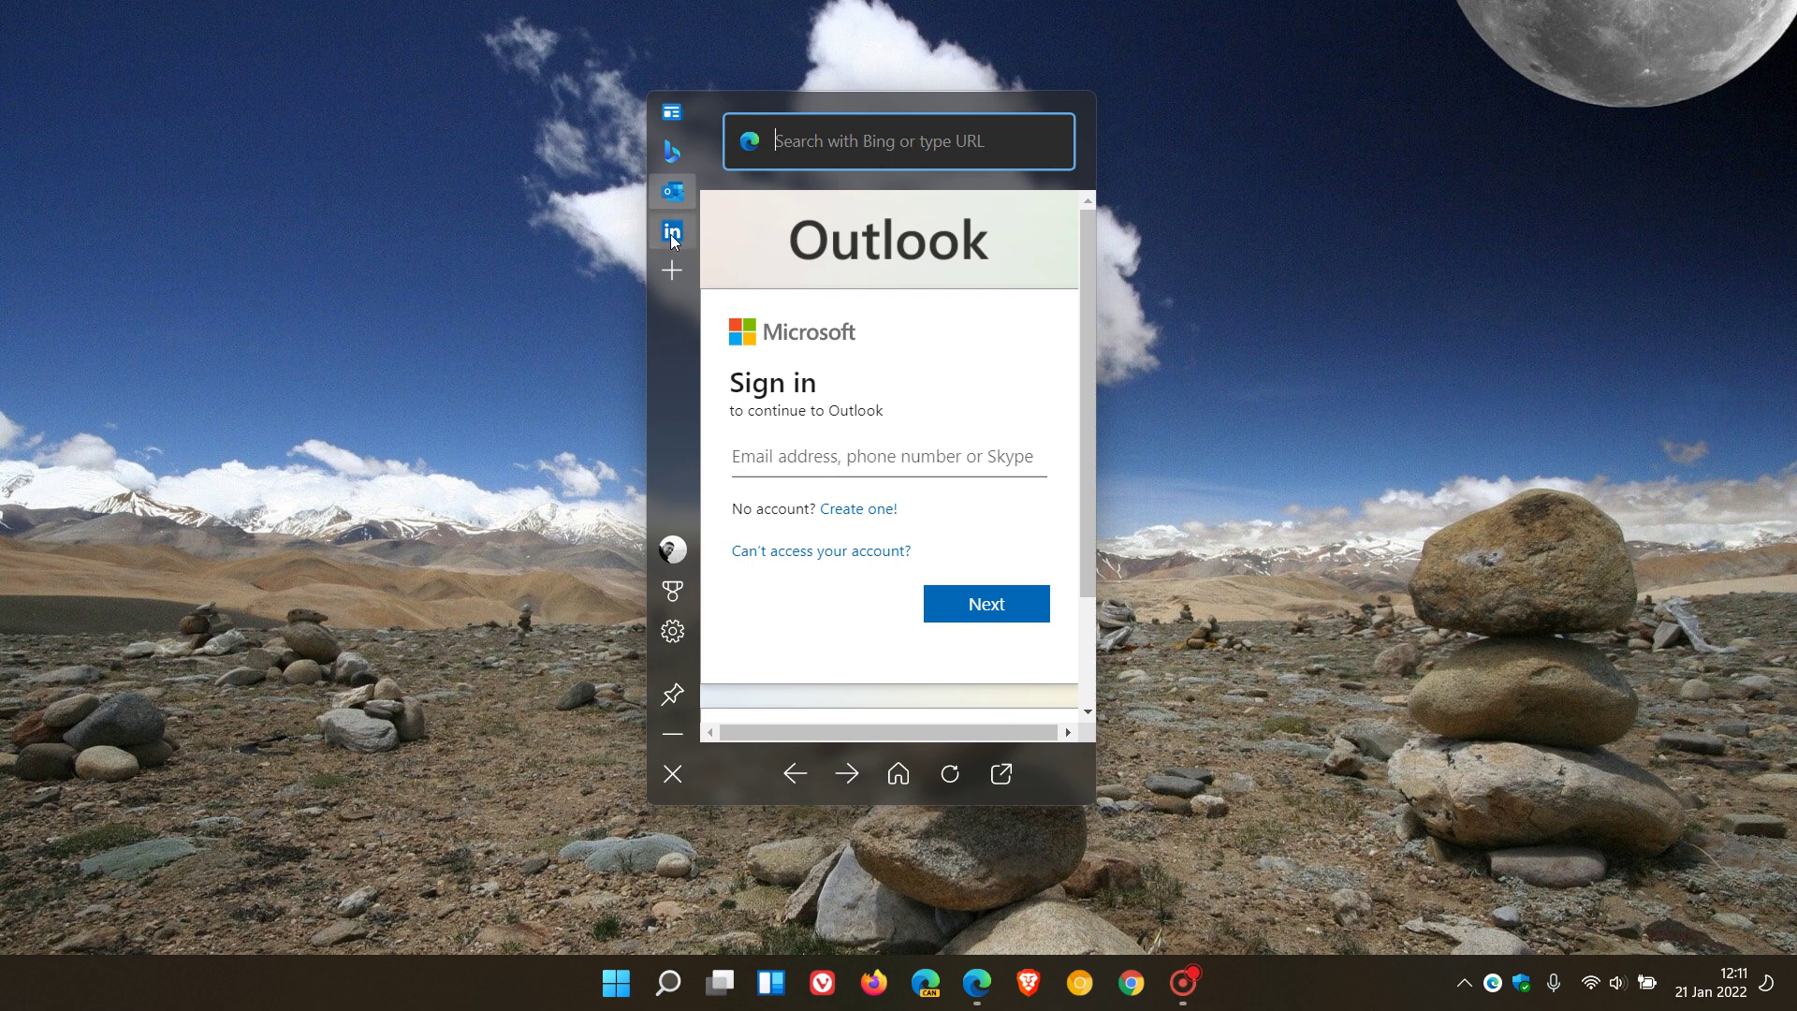
left_click(670, 234)
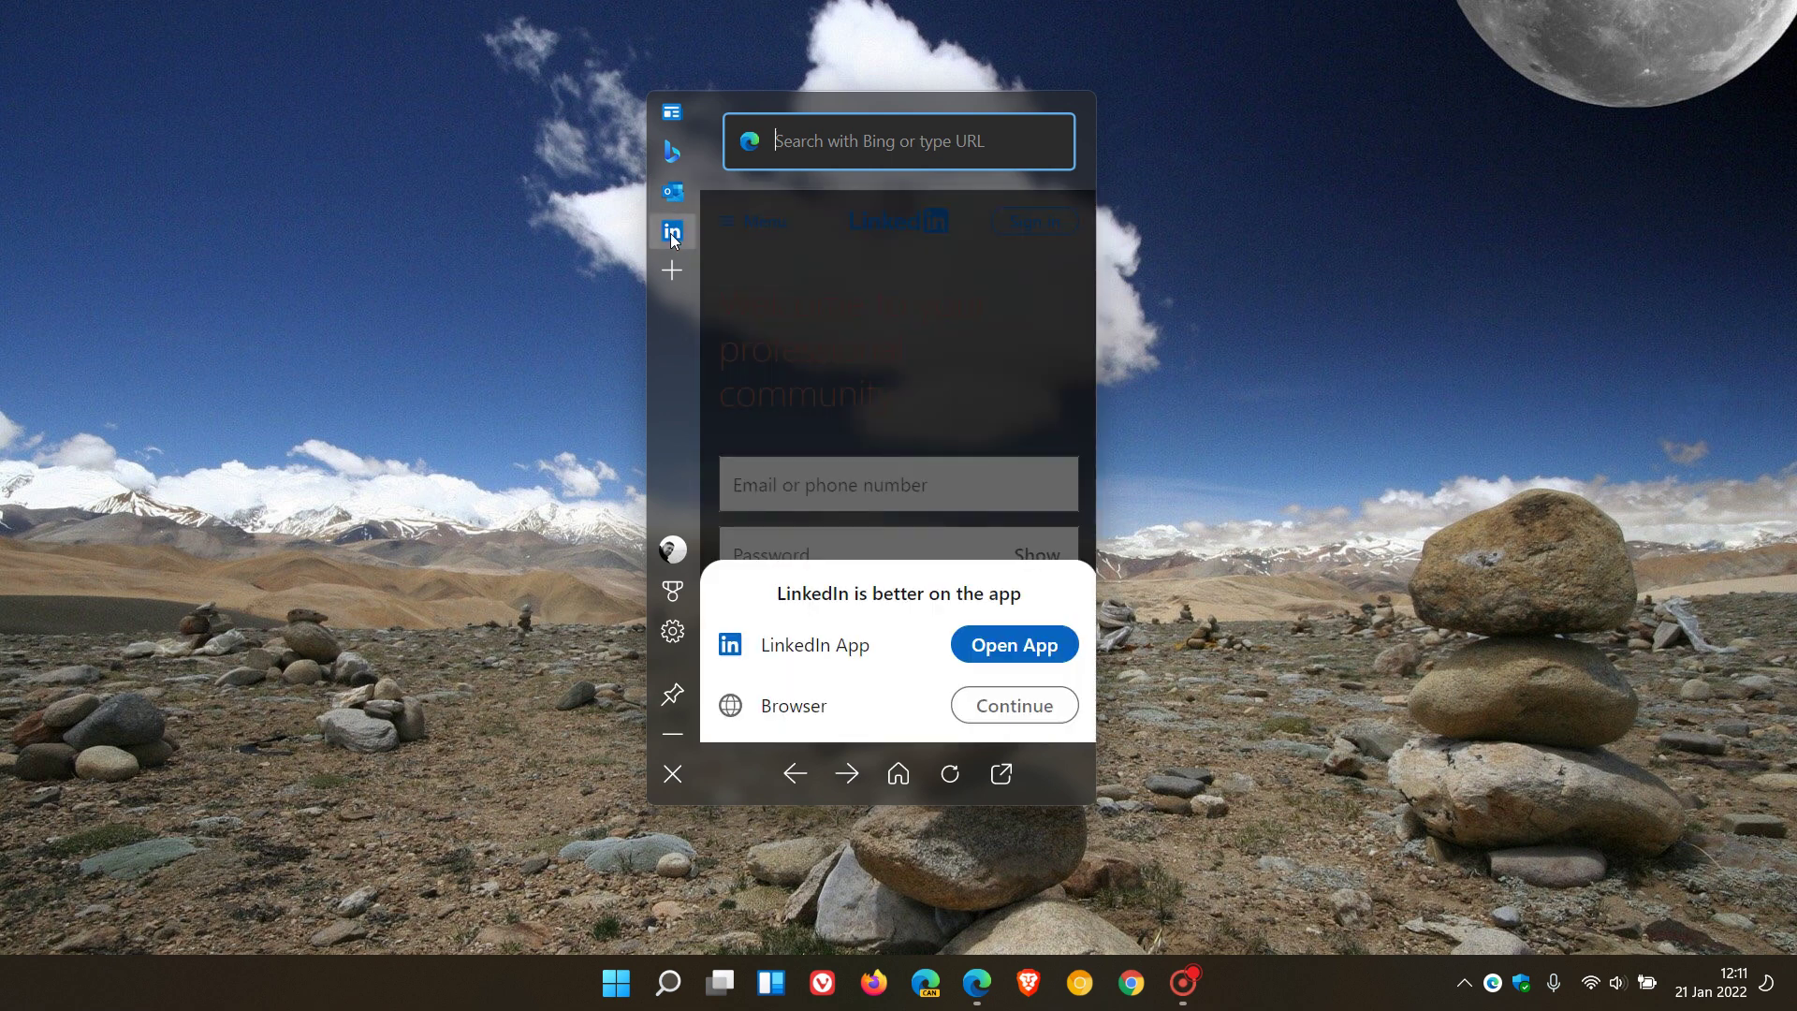
left_click(672, 272)
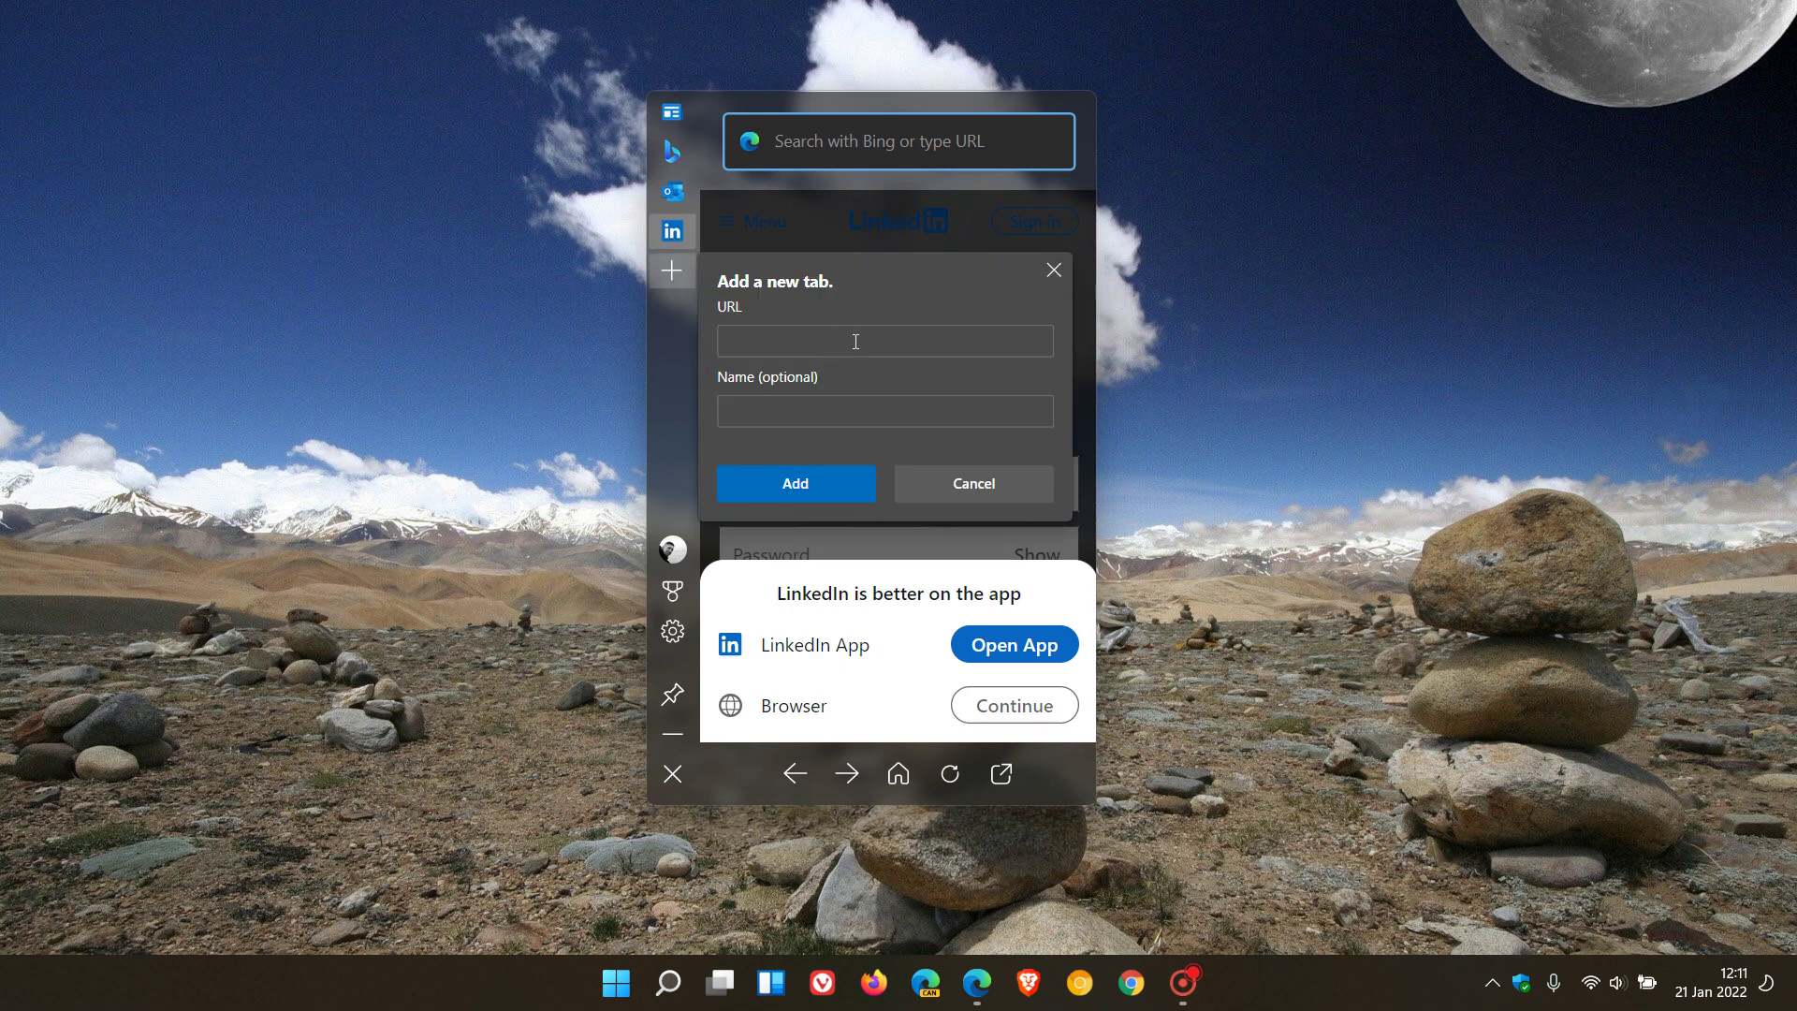
left_click(952, 483)
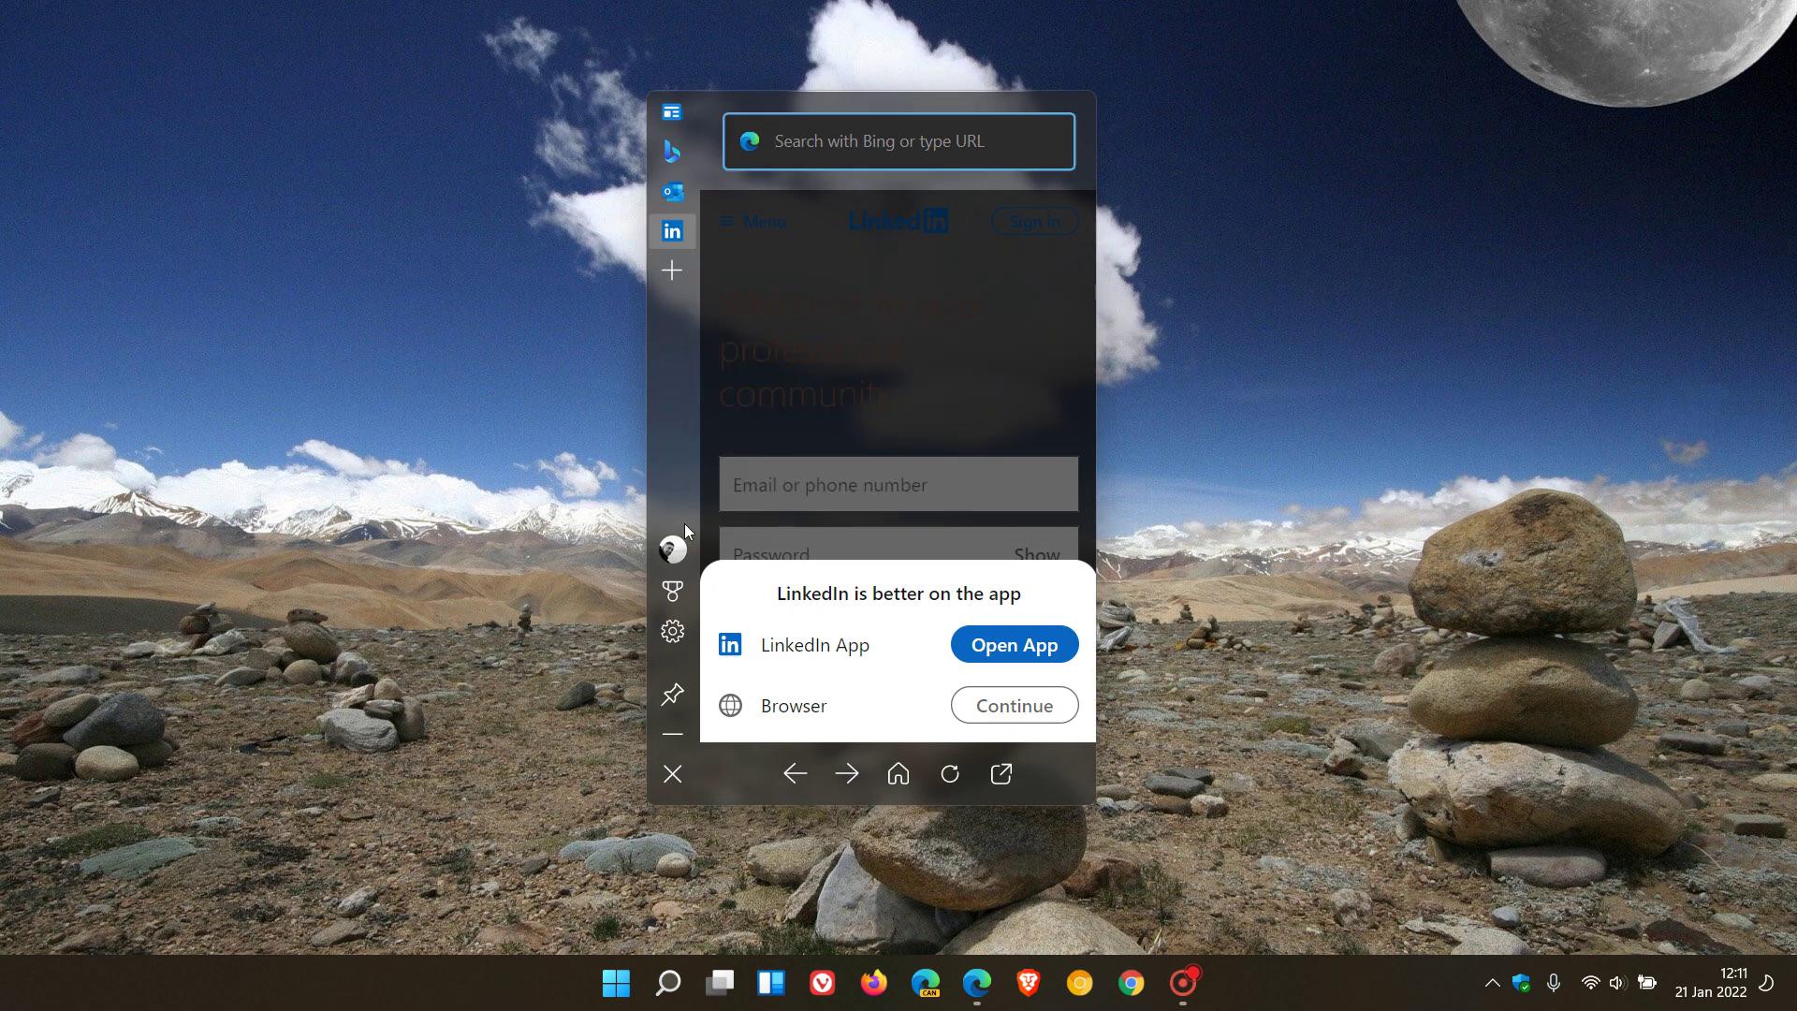
Step: Return to the news feed, pin the Edge bar to the left edge, and toggle autohide on then off
left_click(672, 113)
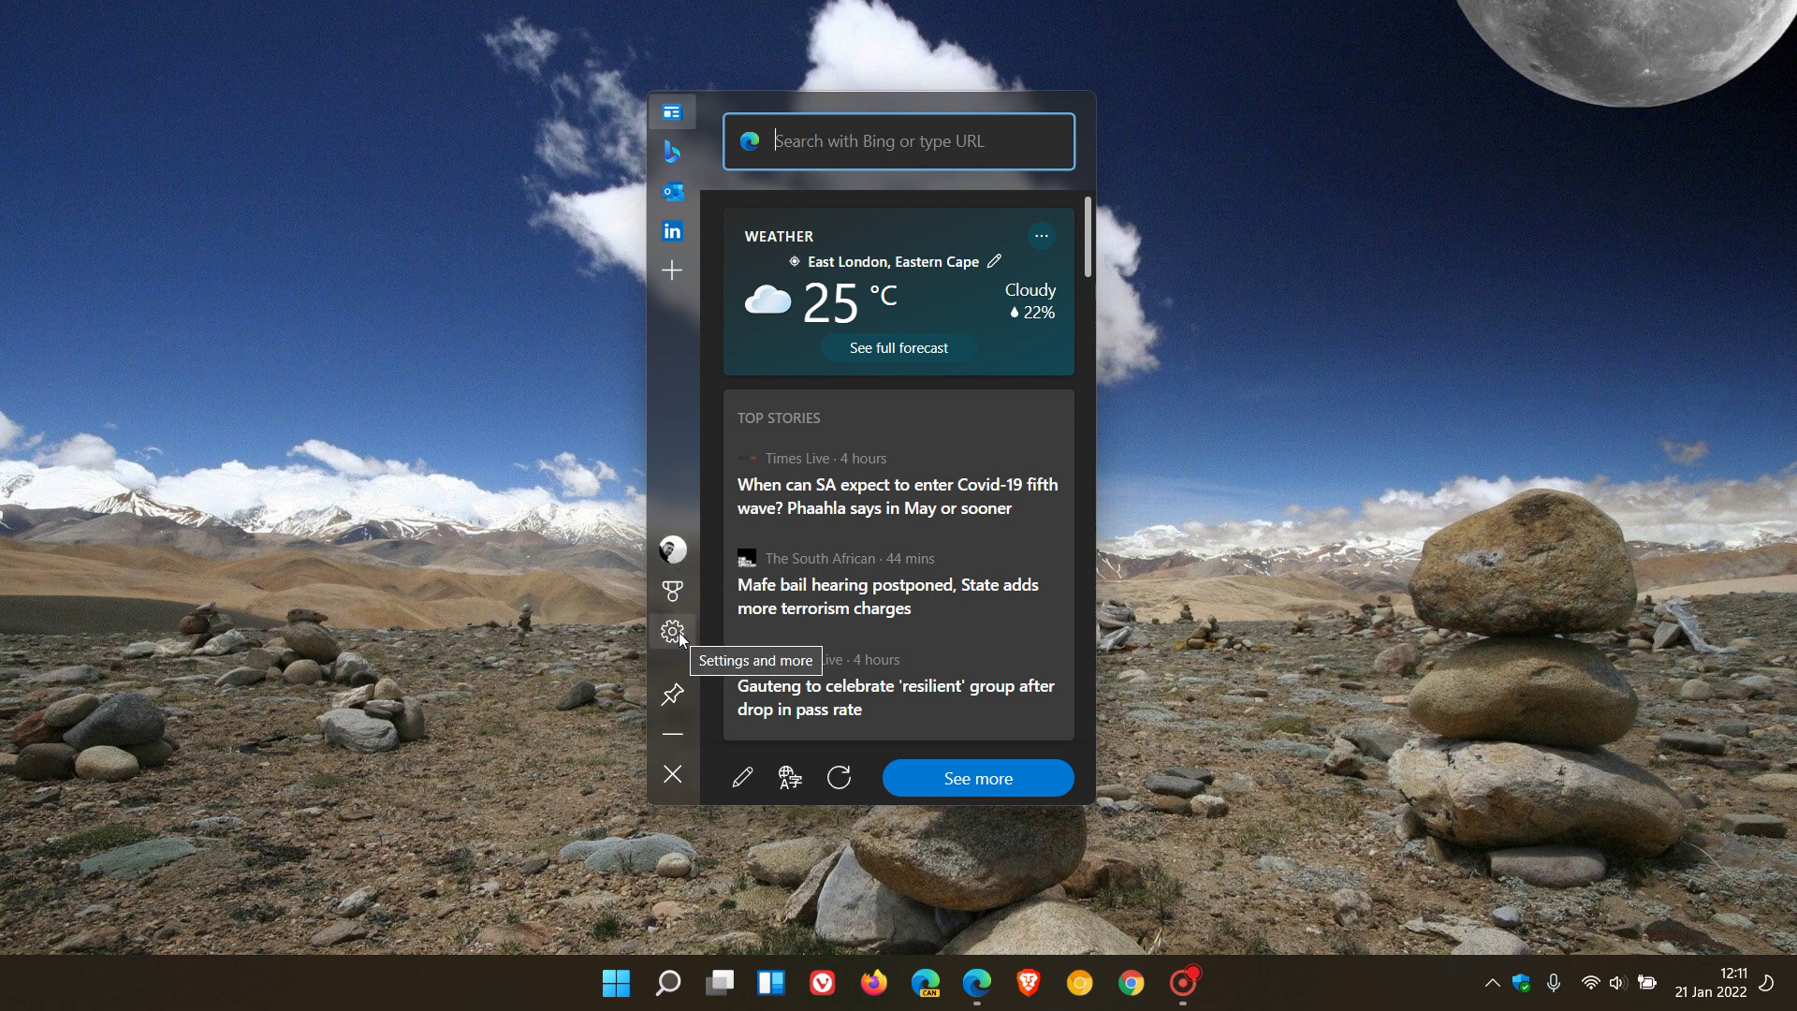
left_click(674, 697)
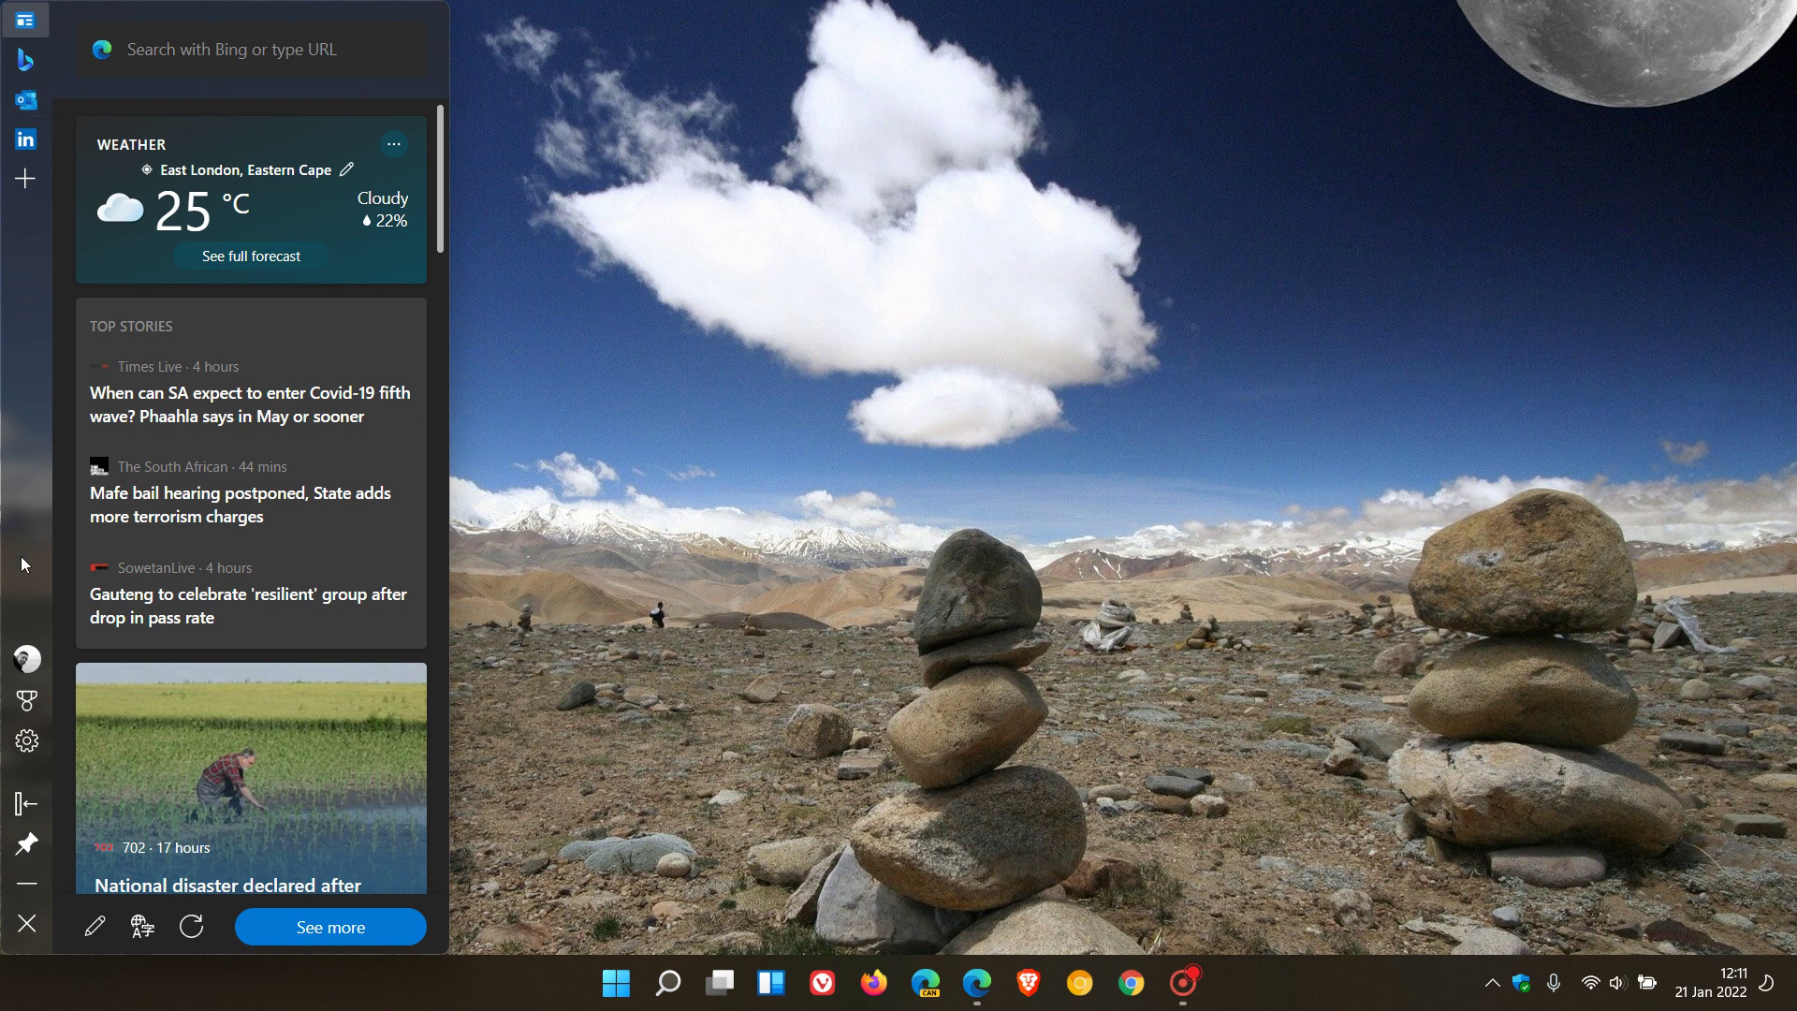
left_click(25, 803)
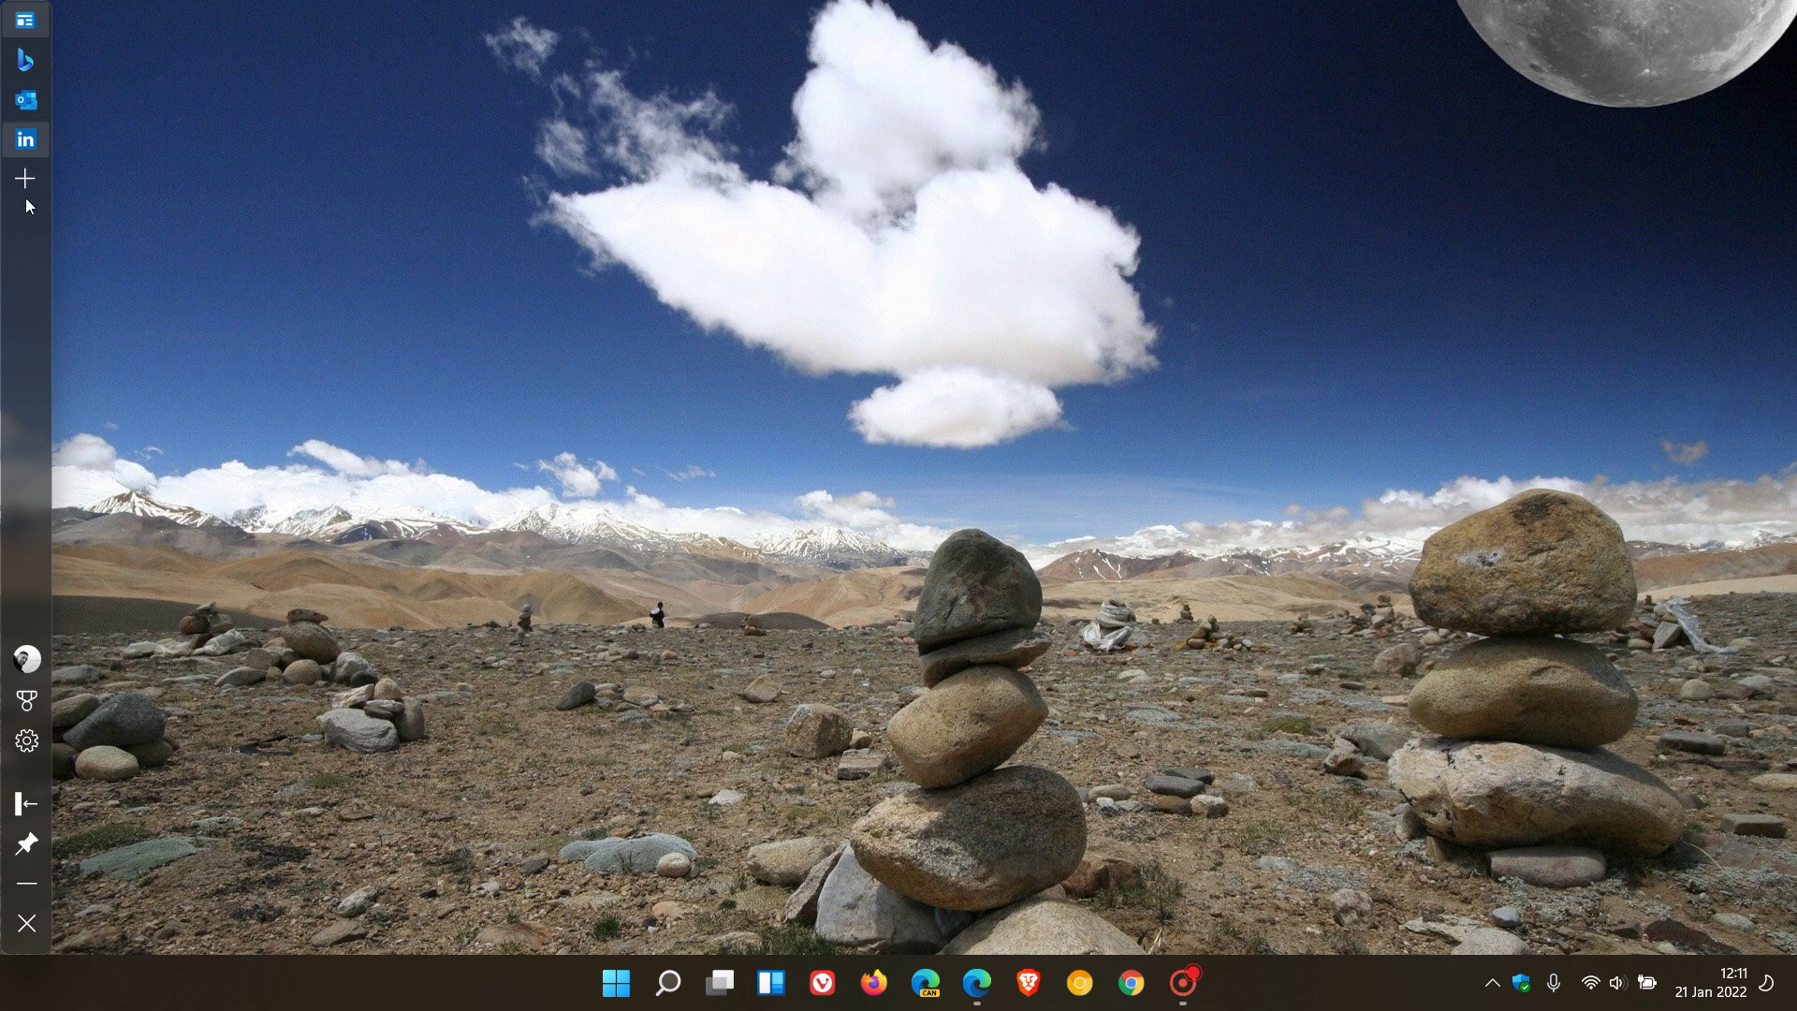
left_click(29, 805)
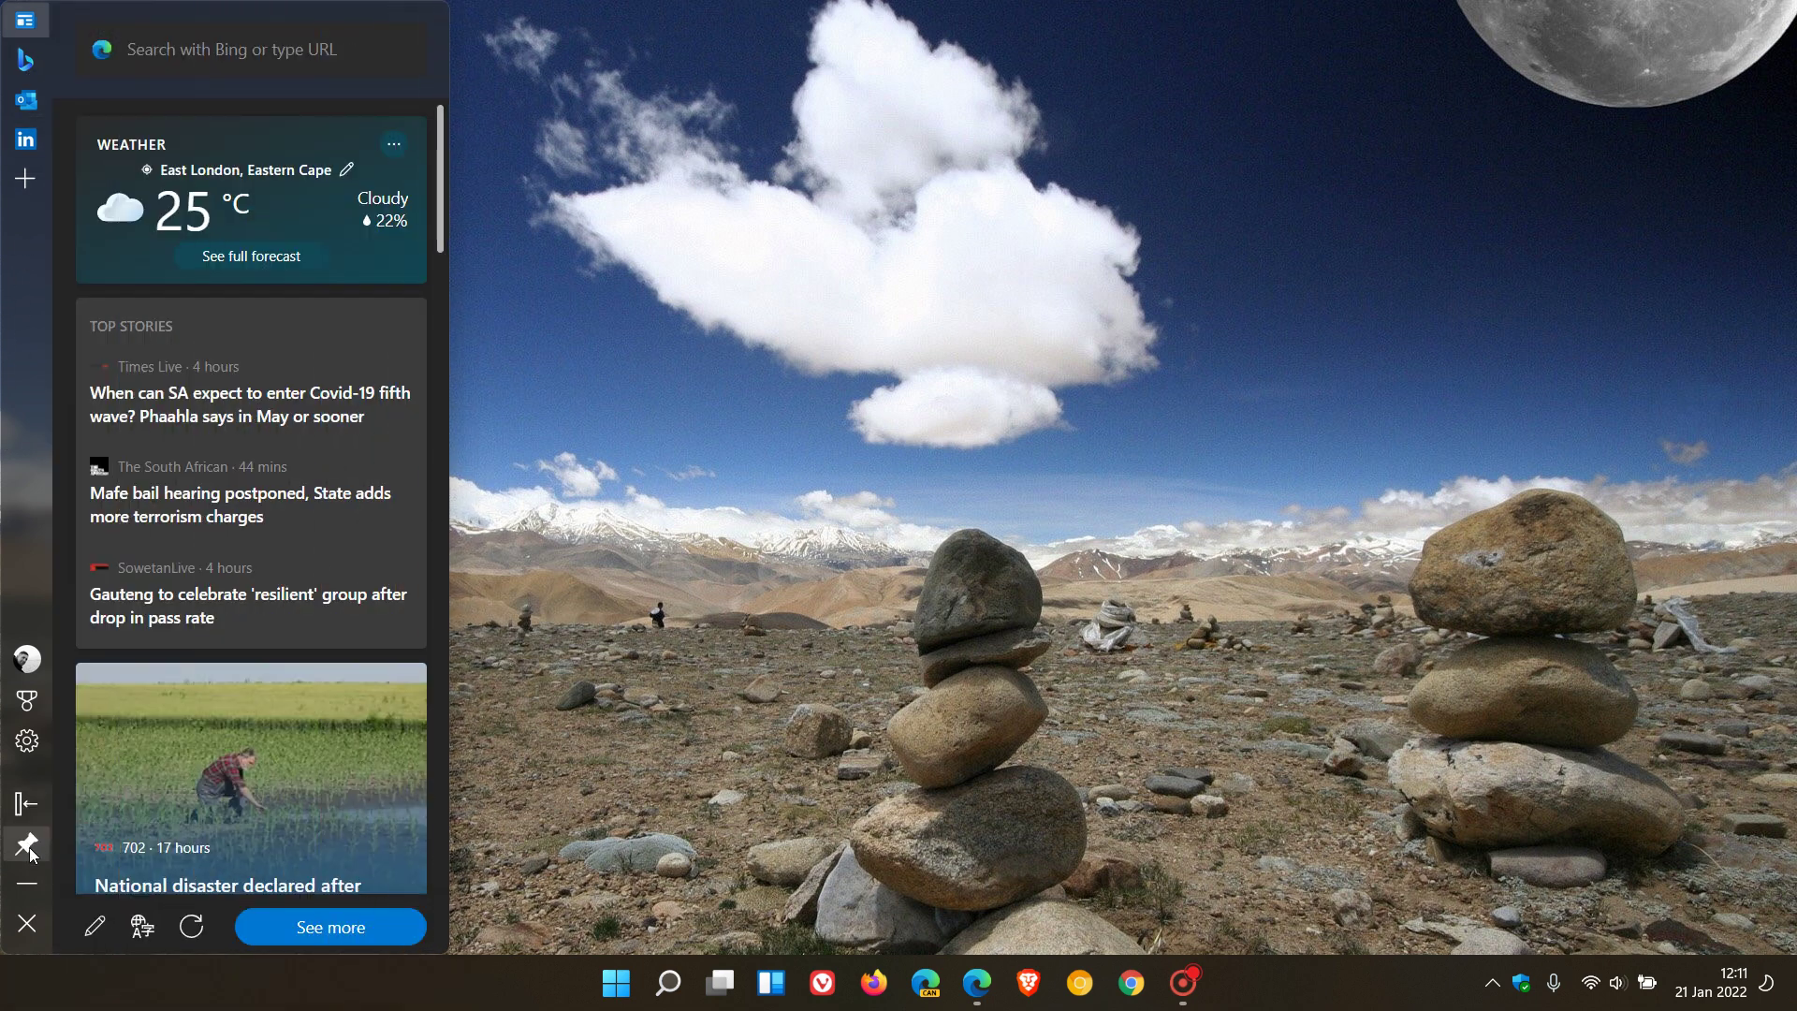
Step: Unpin the Edge bar, centre it, refresh the feed, and show the South Africa (English) region option
left_click(26, 843)
left_click_drag(359, 23, 964, 98)
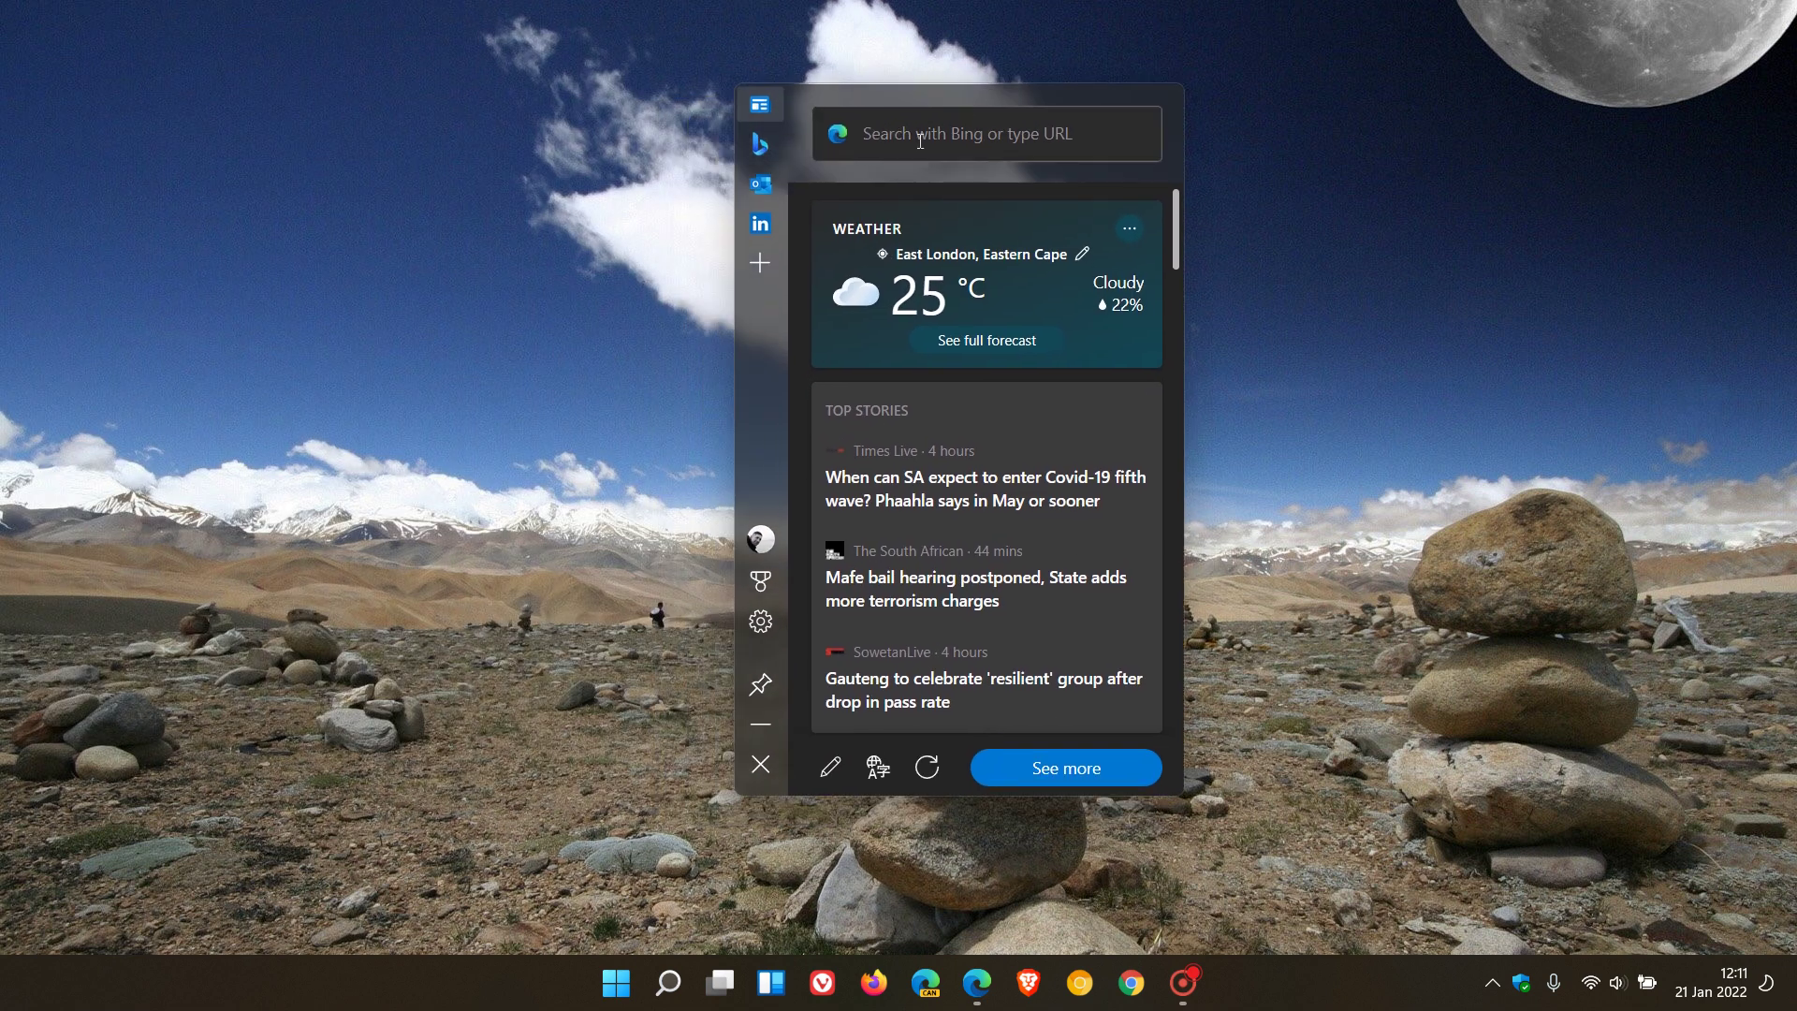
left_click(935, 777)
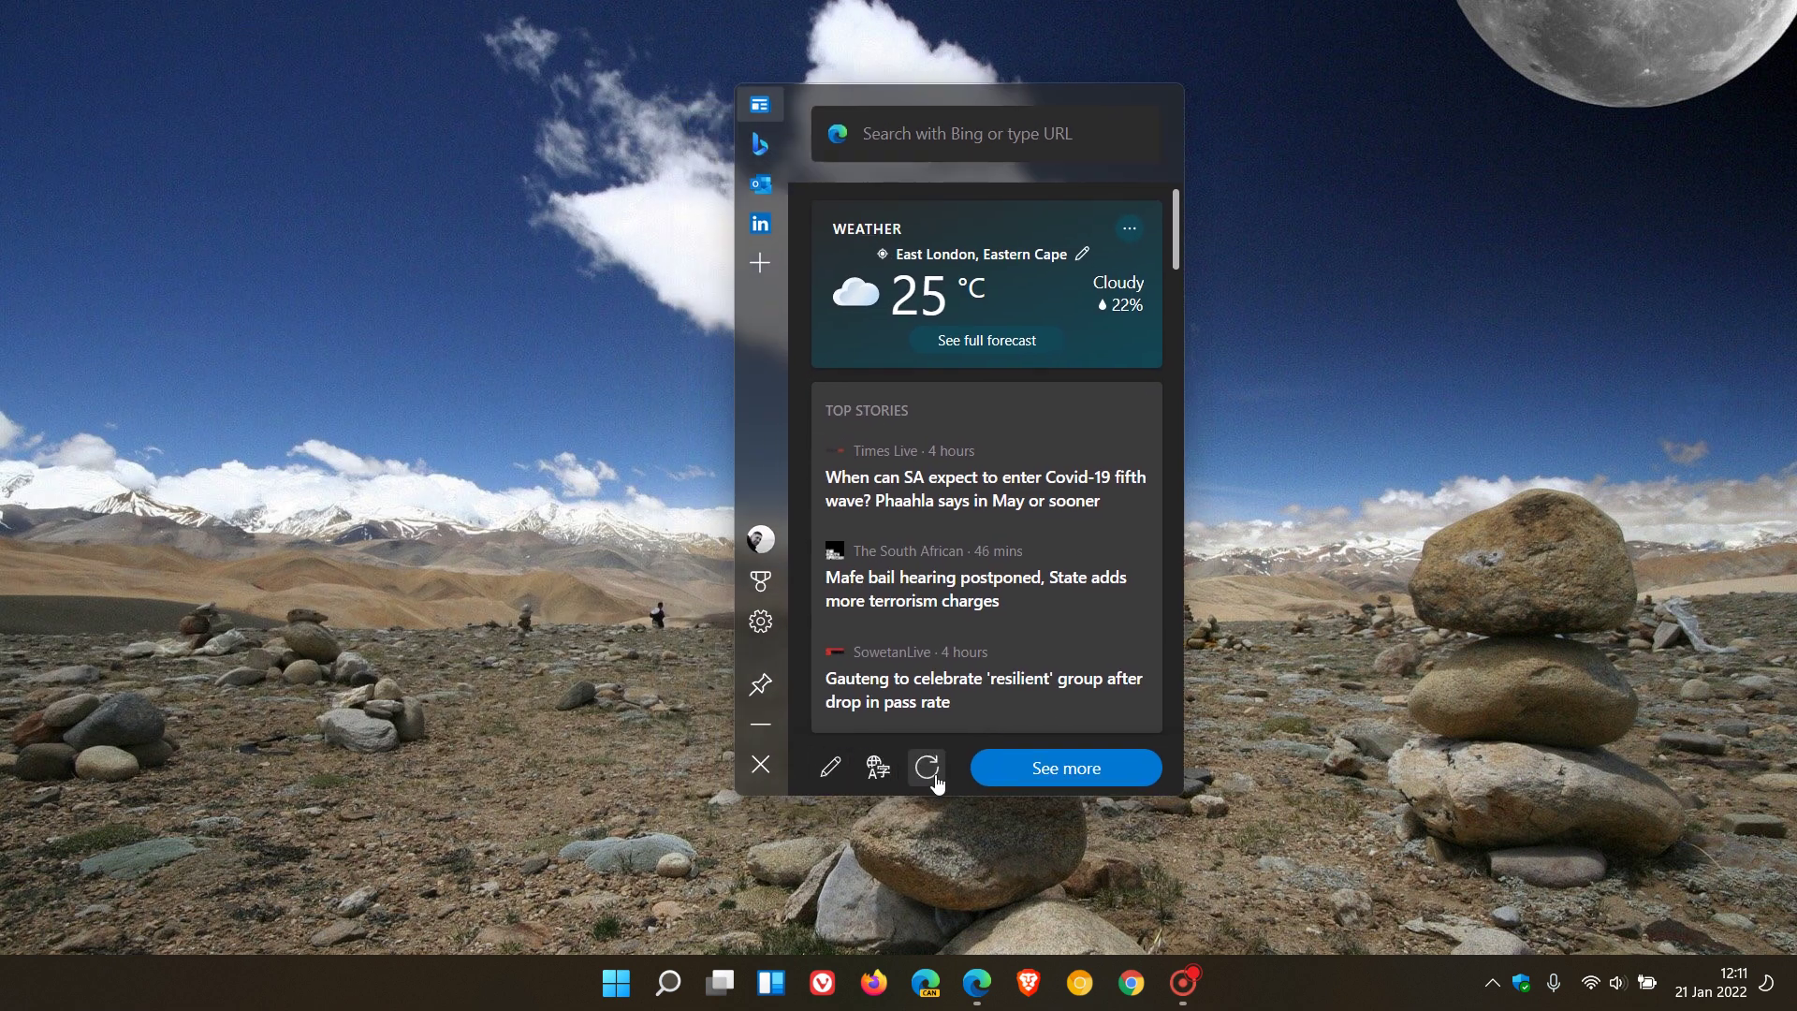
left_click(879, 772)
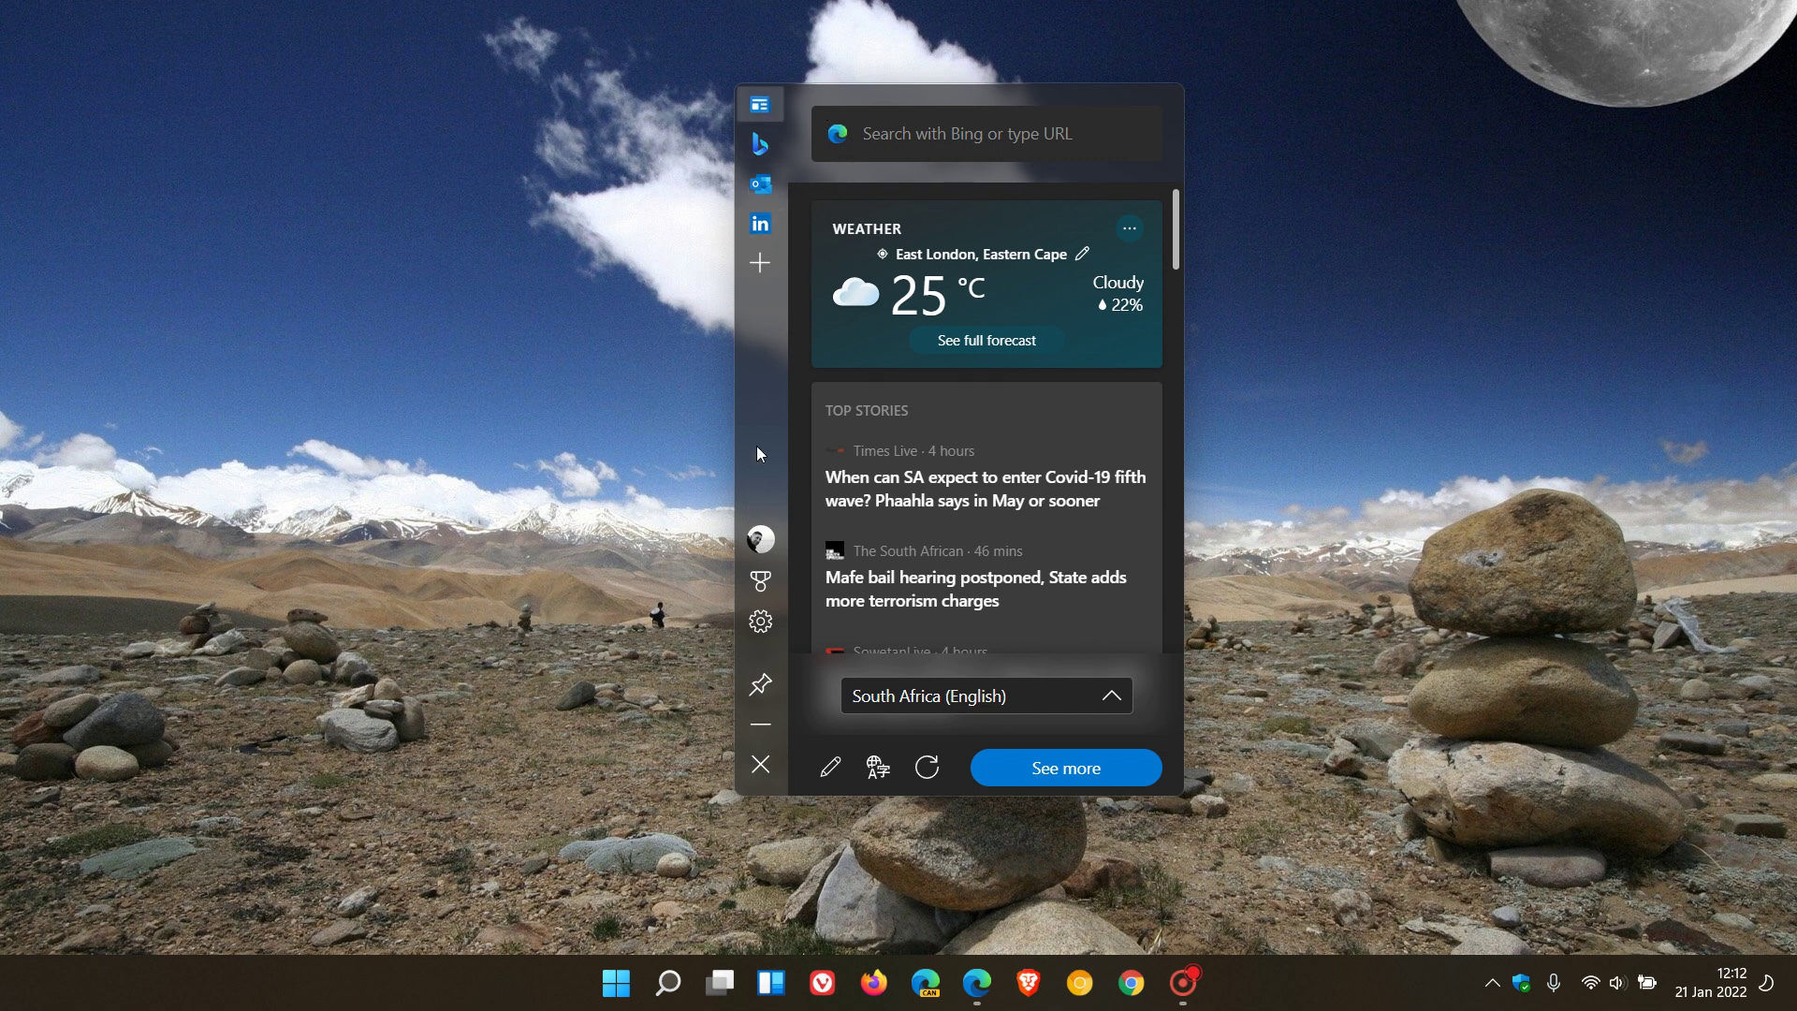
Step: Shrink the Edge bar to its floating button, move it to the top, then close the Edge bar completely
left_click(759, 726)
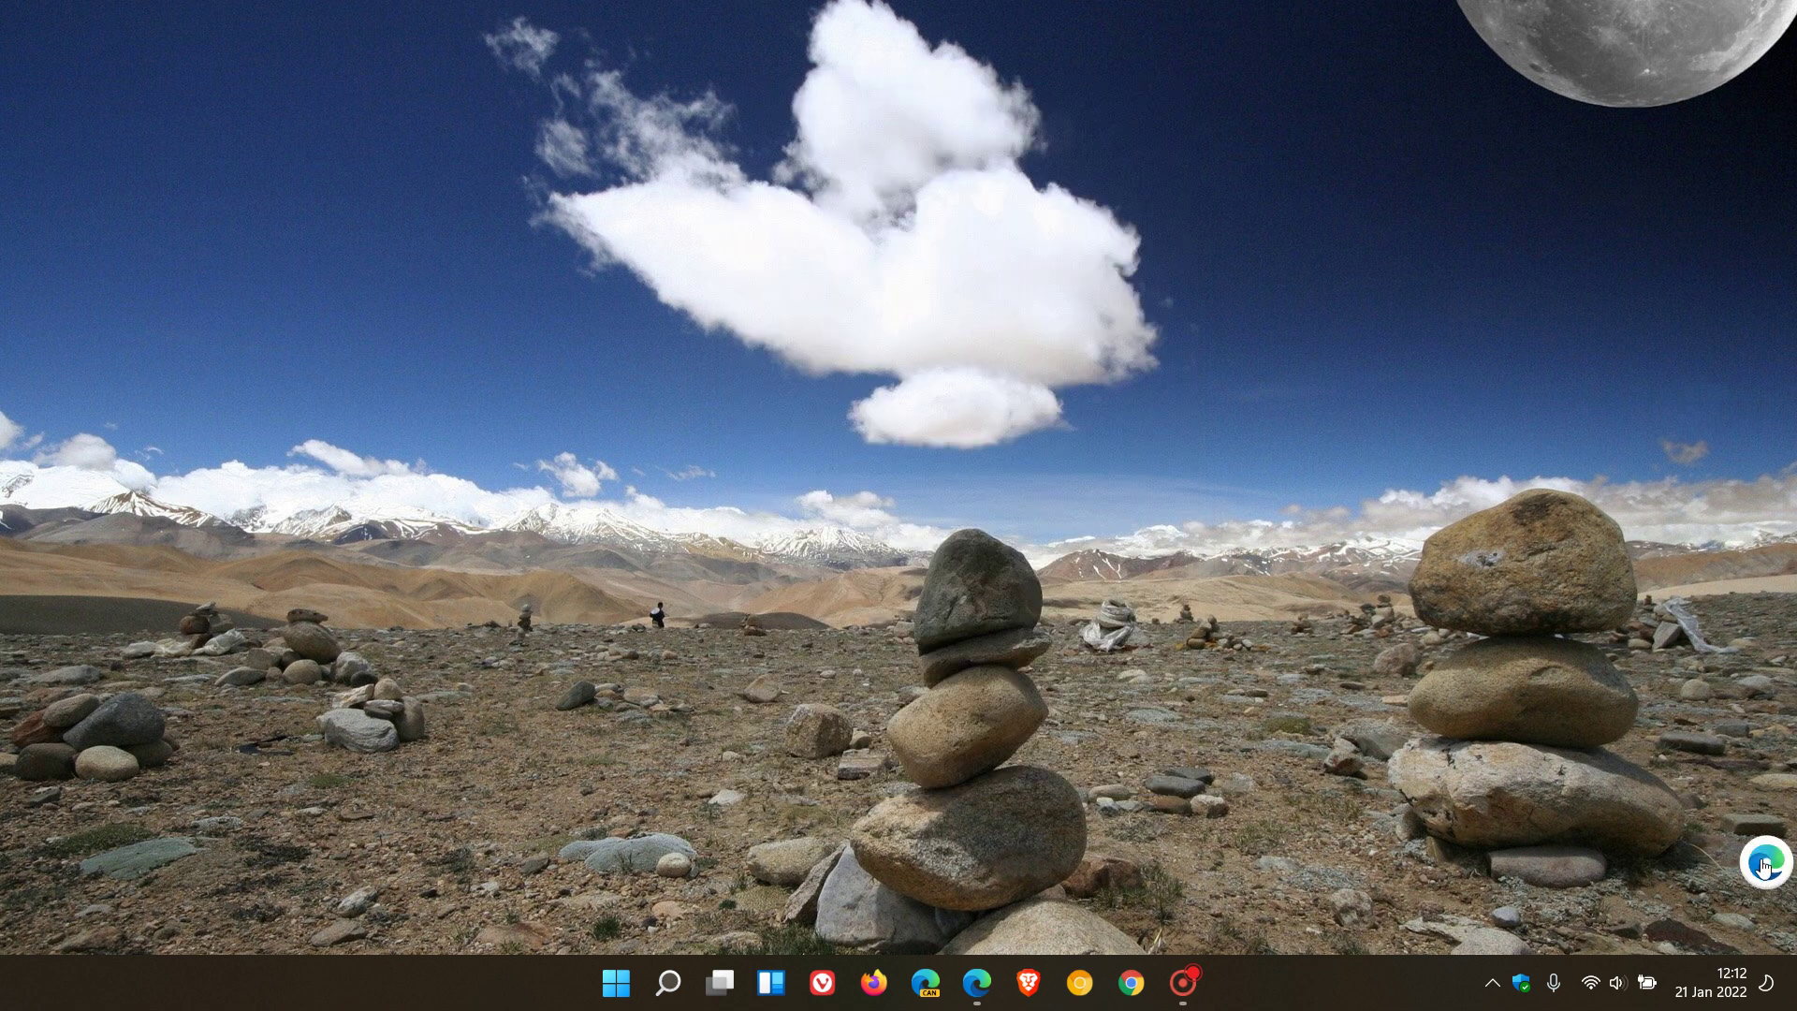
left_click_drag(1766, 859, 1267, 182)
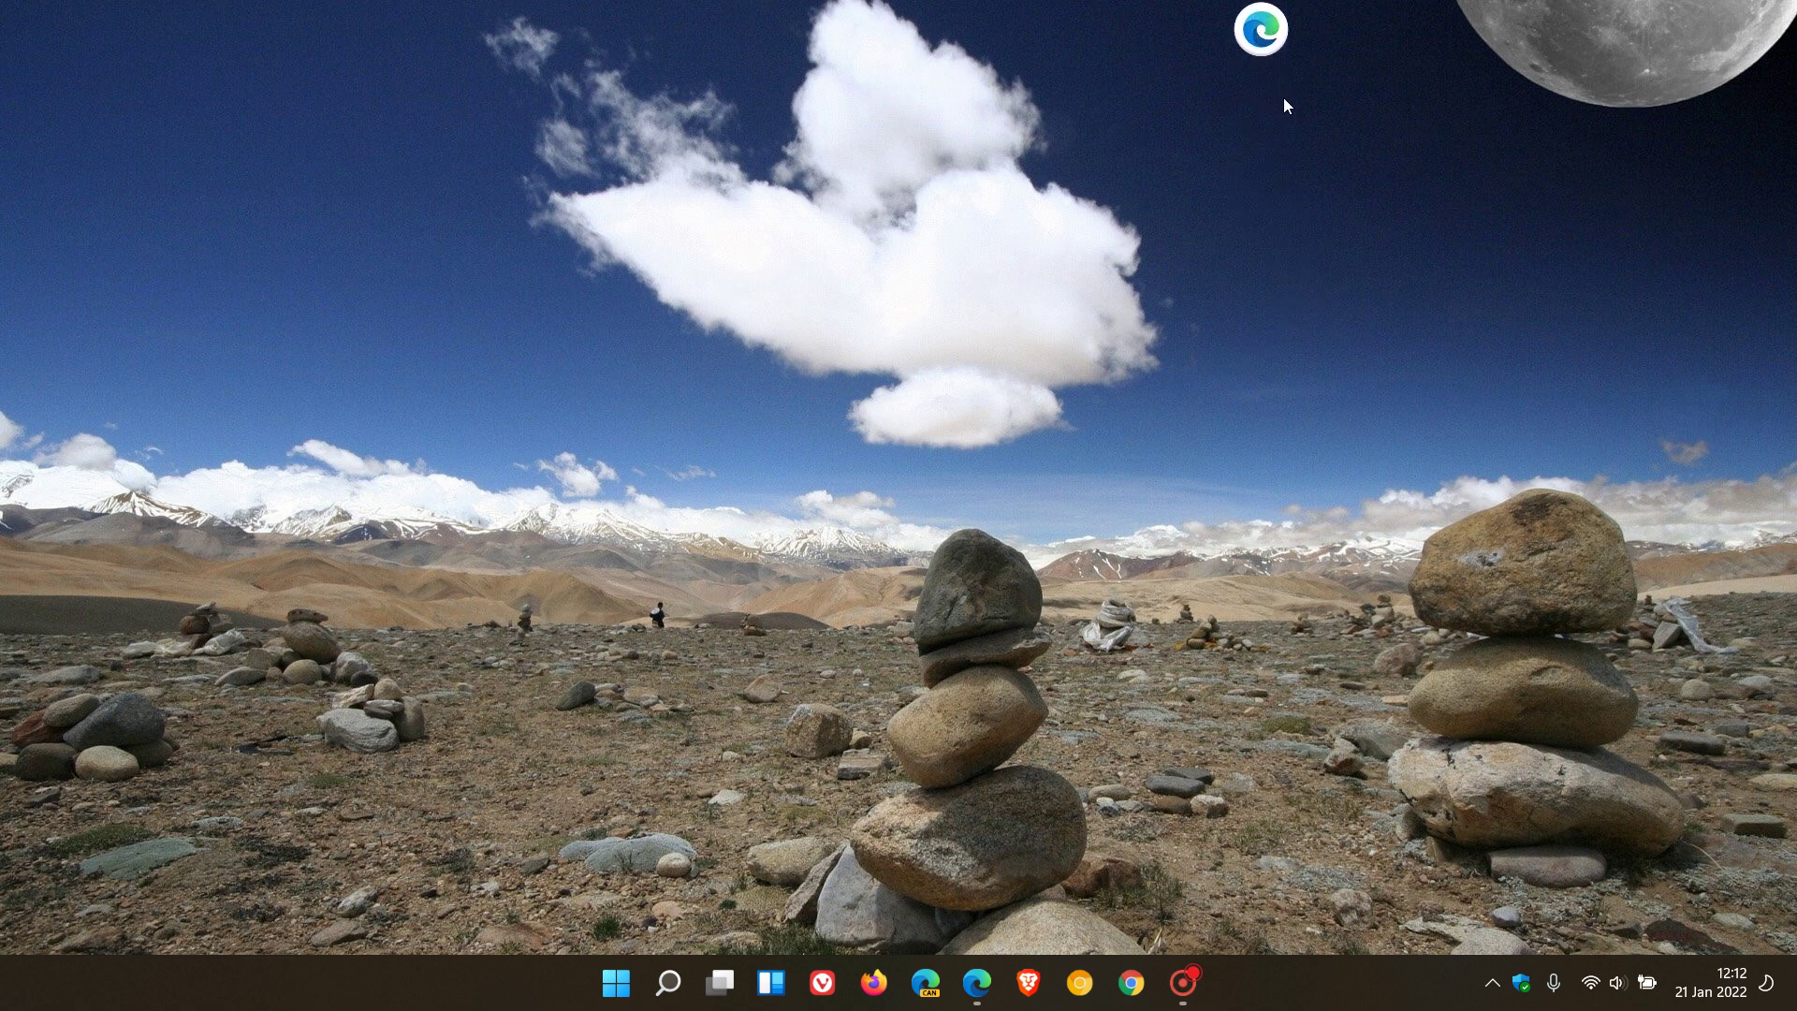
left_click(1261, 33)
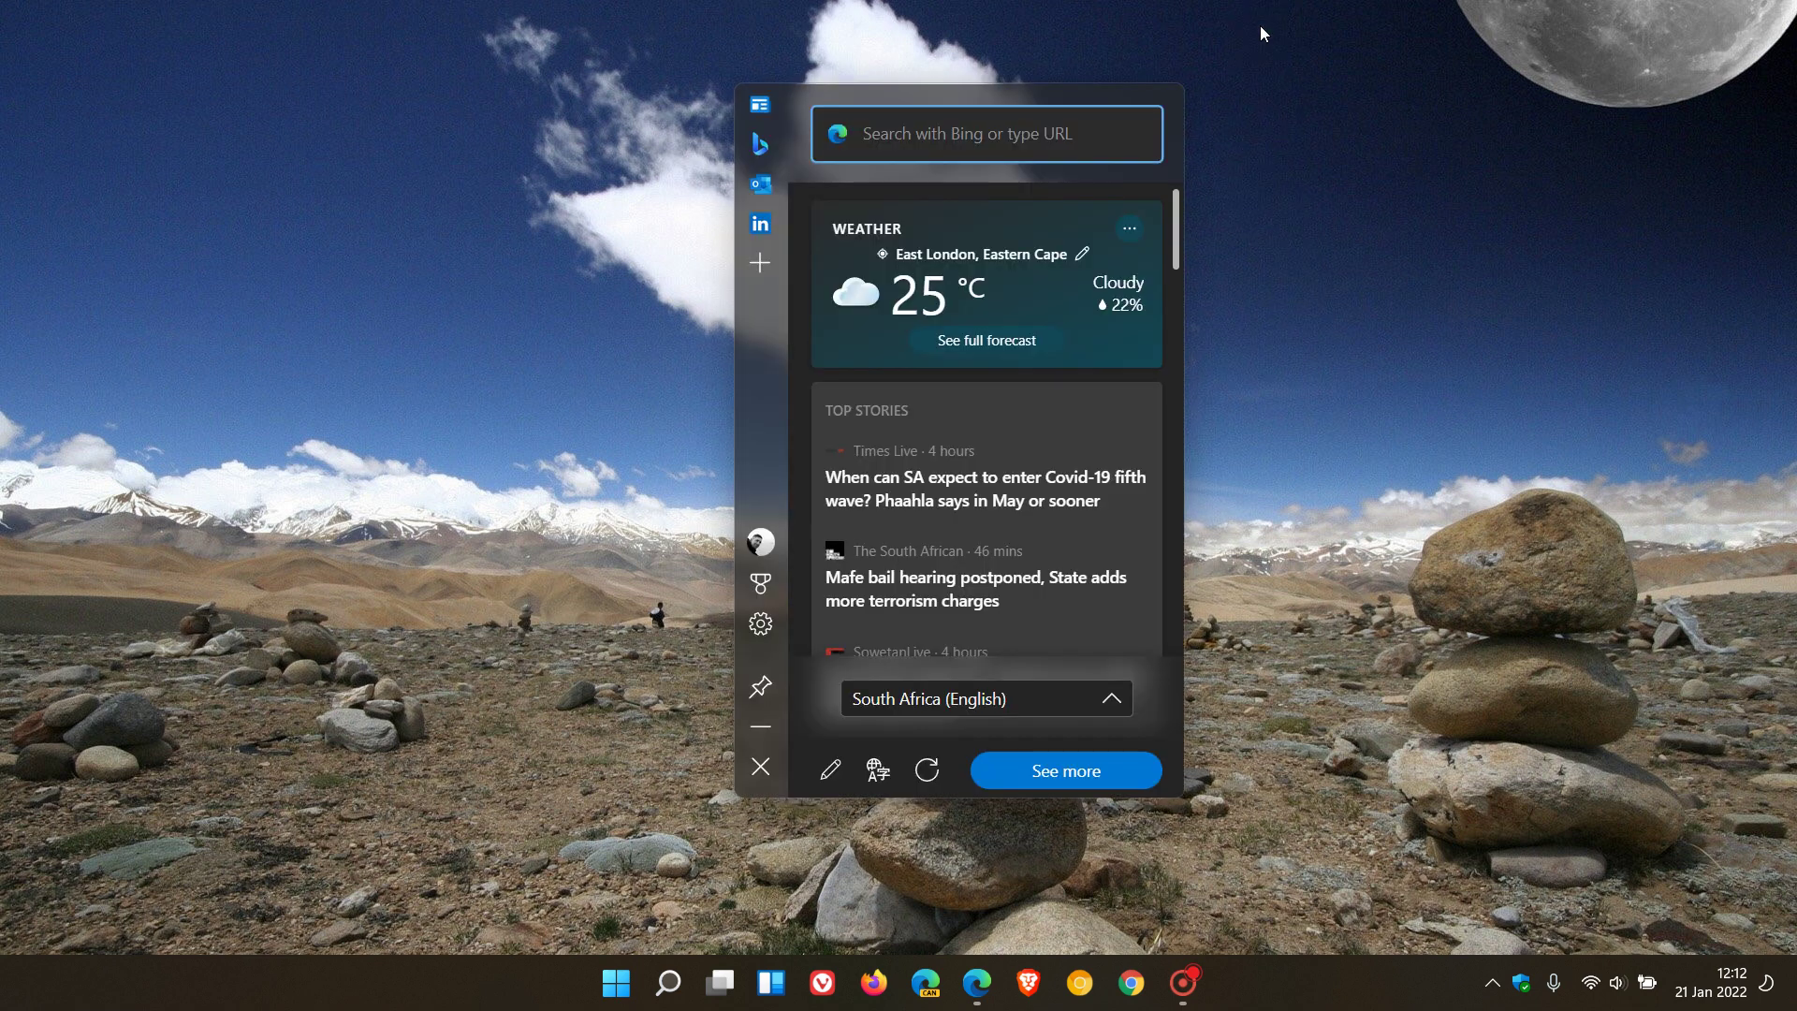
left_click(762, 726)
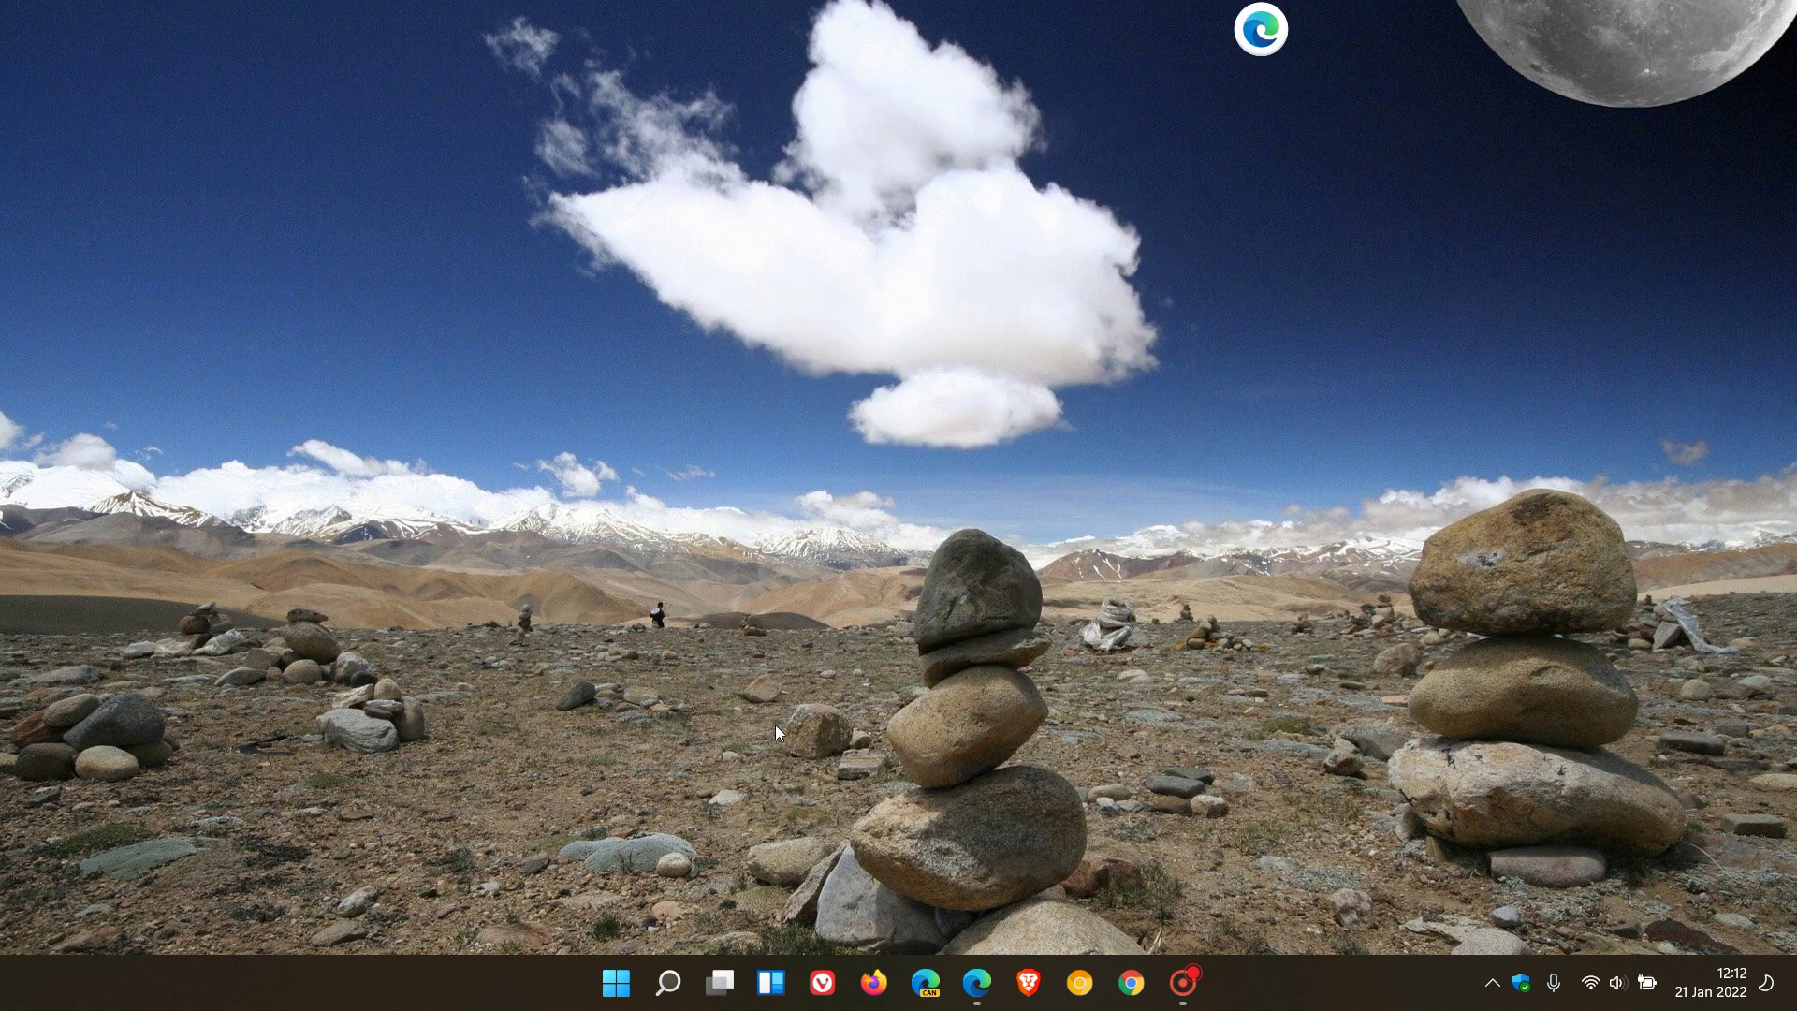
right_click(1260, 31)
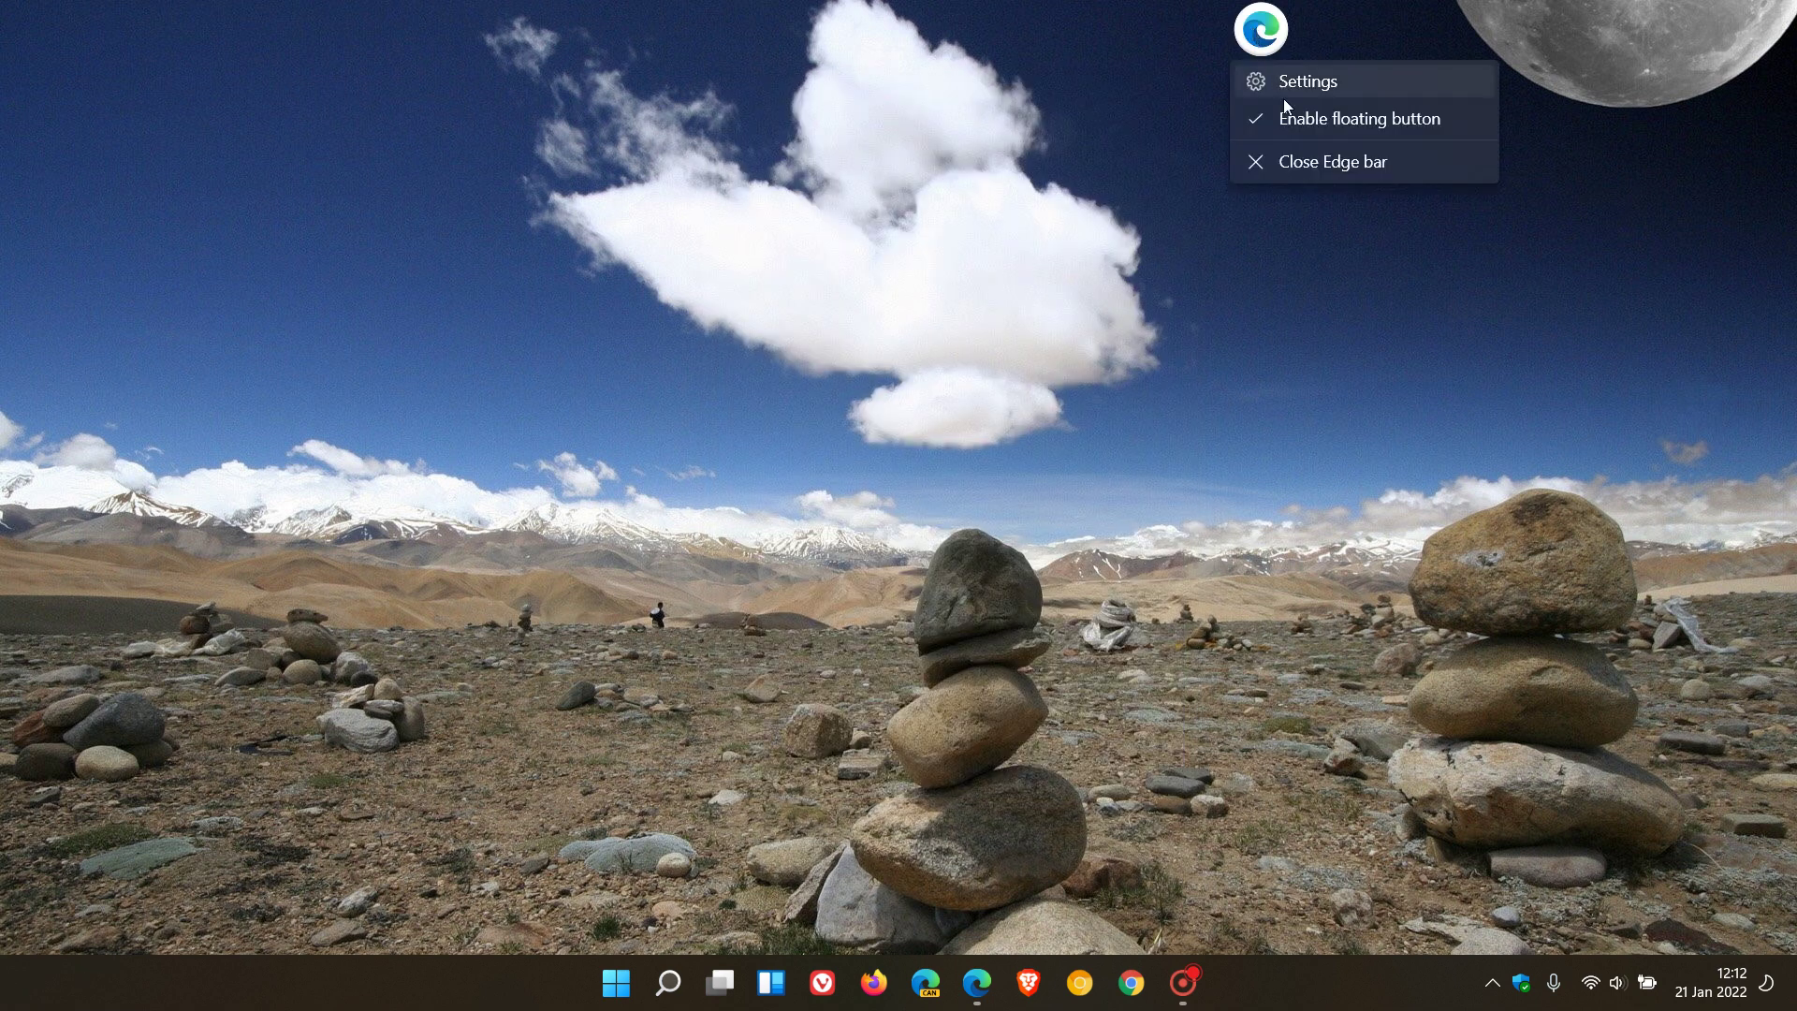
left_click(1298, 166)
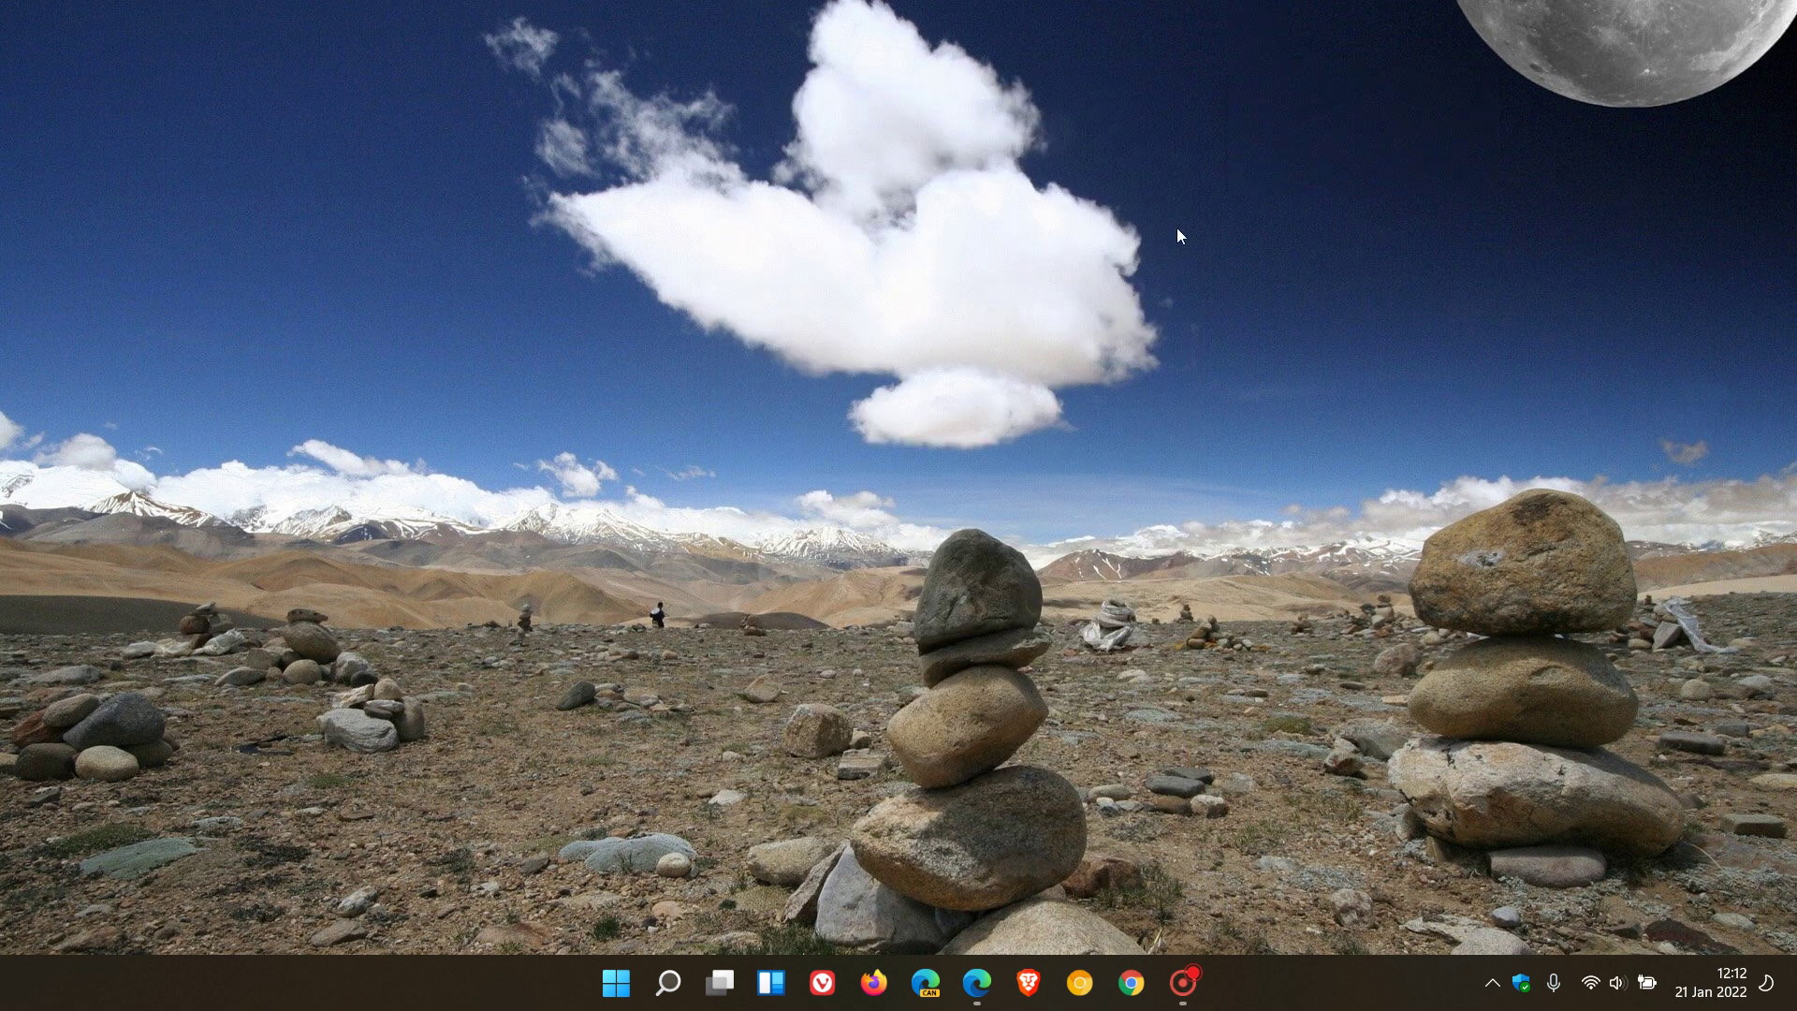